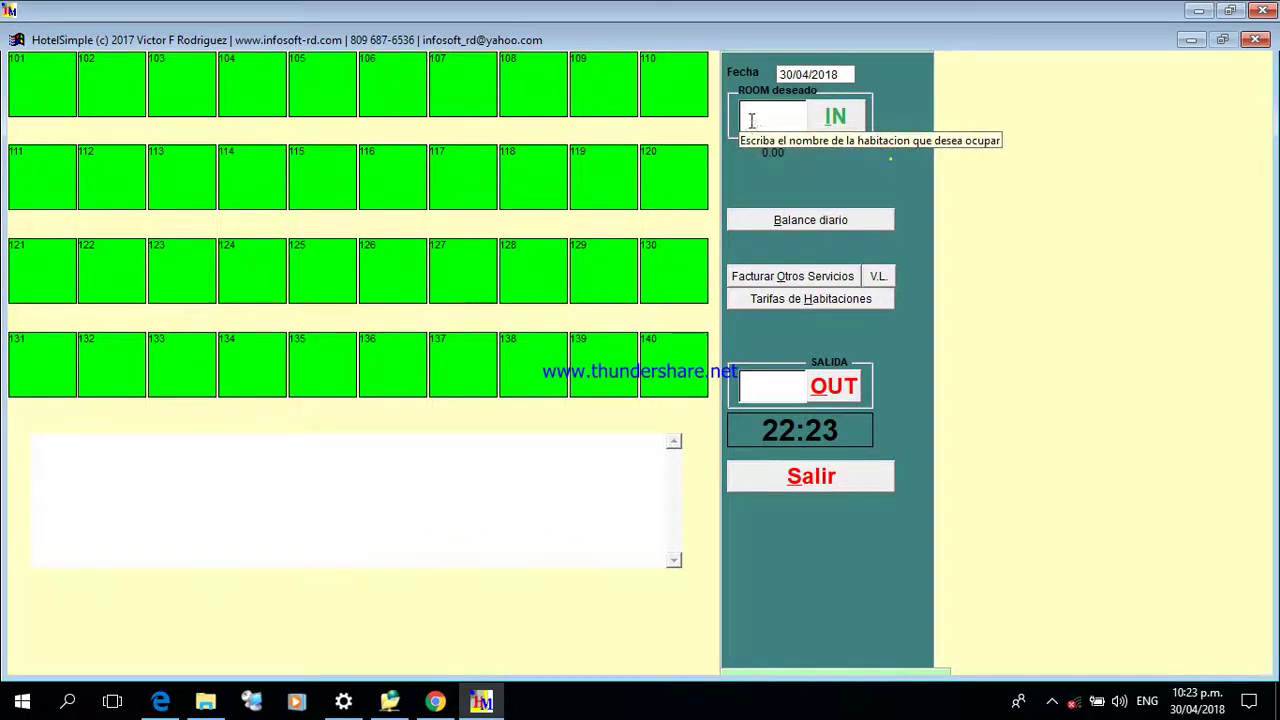
Check in room 105 with immediate invoicing of the stay
{"action": "left_click", "coordinate": [751, 120]}
{"action": "type", "text": "1"}
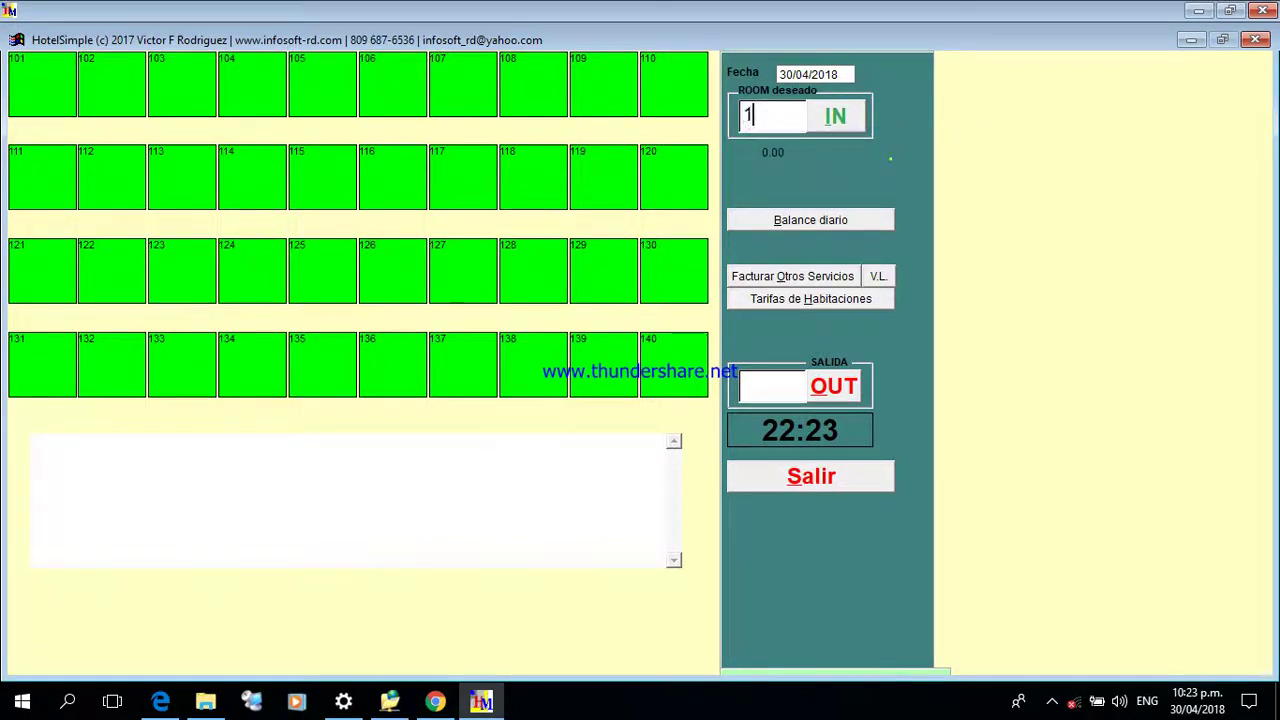
{"action": "type", "text": "05"}
{"action": "left_click", "coordinate": [835, 116]}
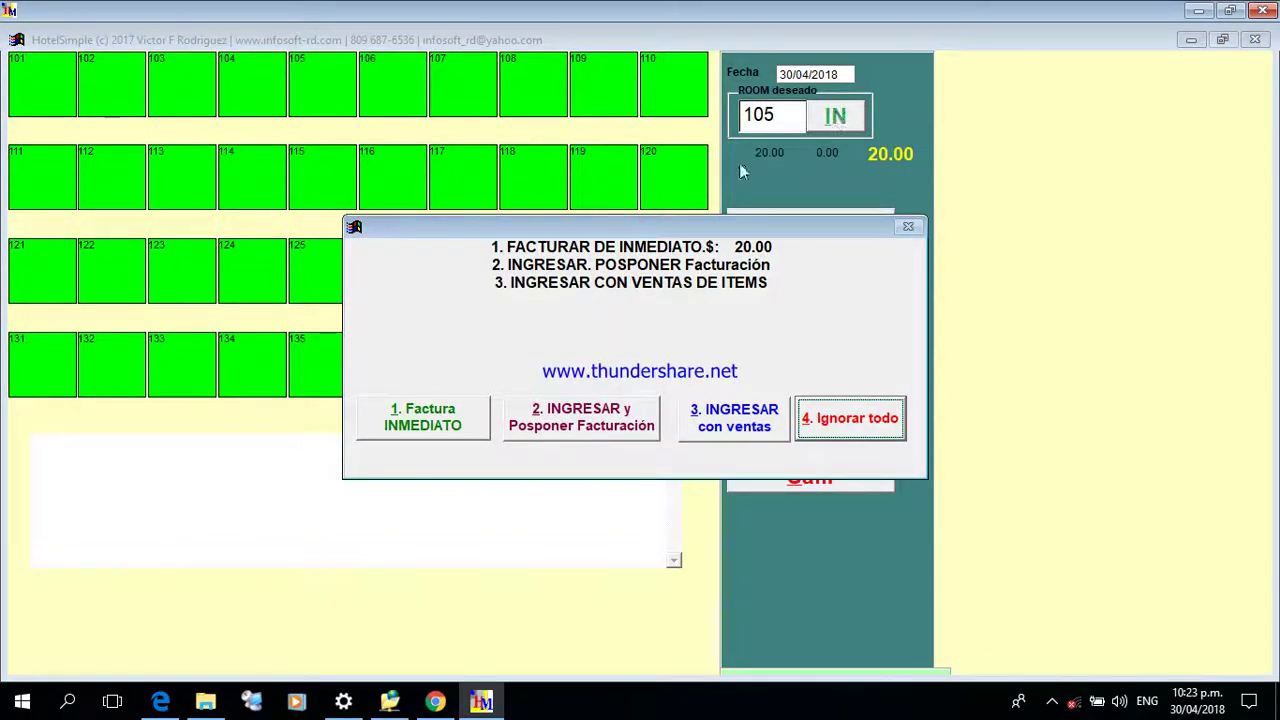
{"action": "left_click", "coordinate": [447, 420]}
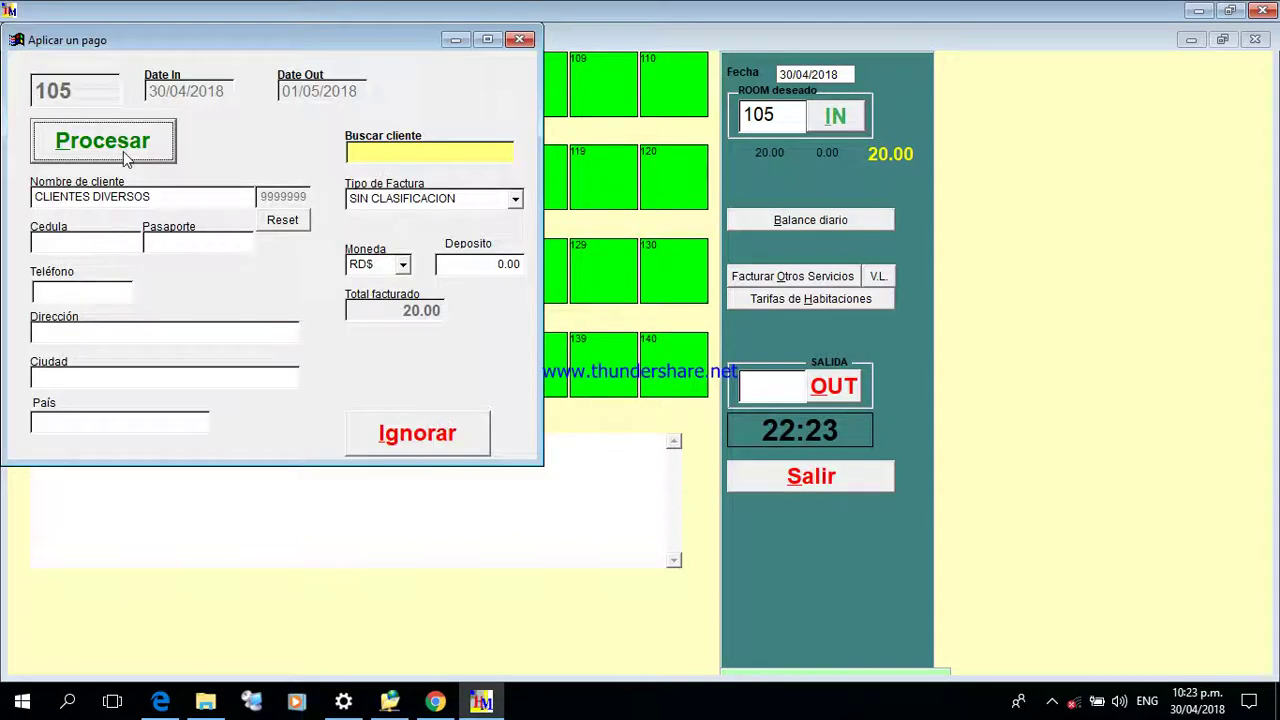
Process the payment for room 105 using Microsoft Print to PDF, view the receipt preview full size and close it
{"action": "left_click", "coordinate": [103, 141]}
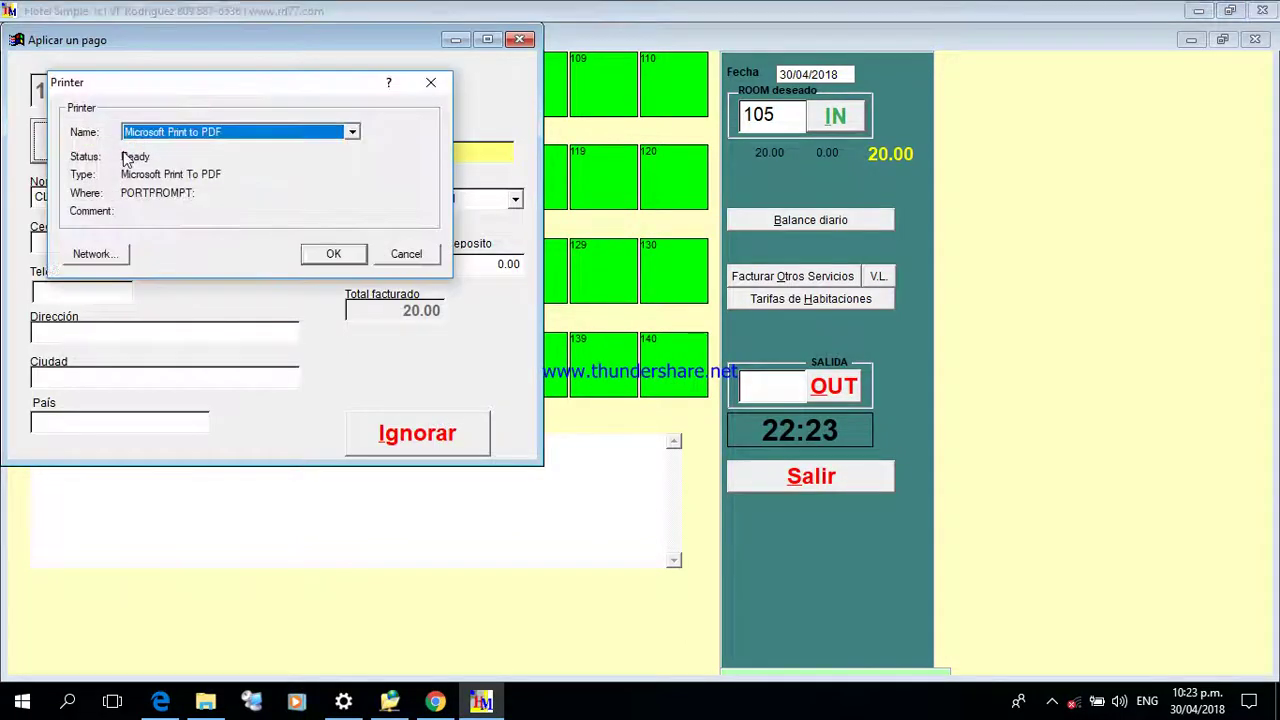
{"action": "left_click", "coordinate": [336, 254]}
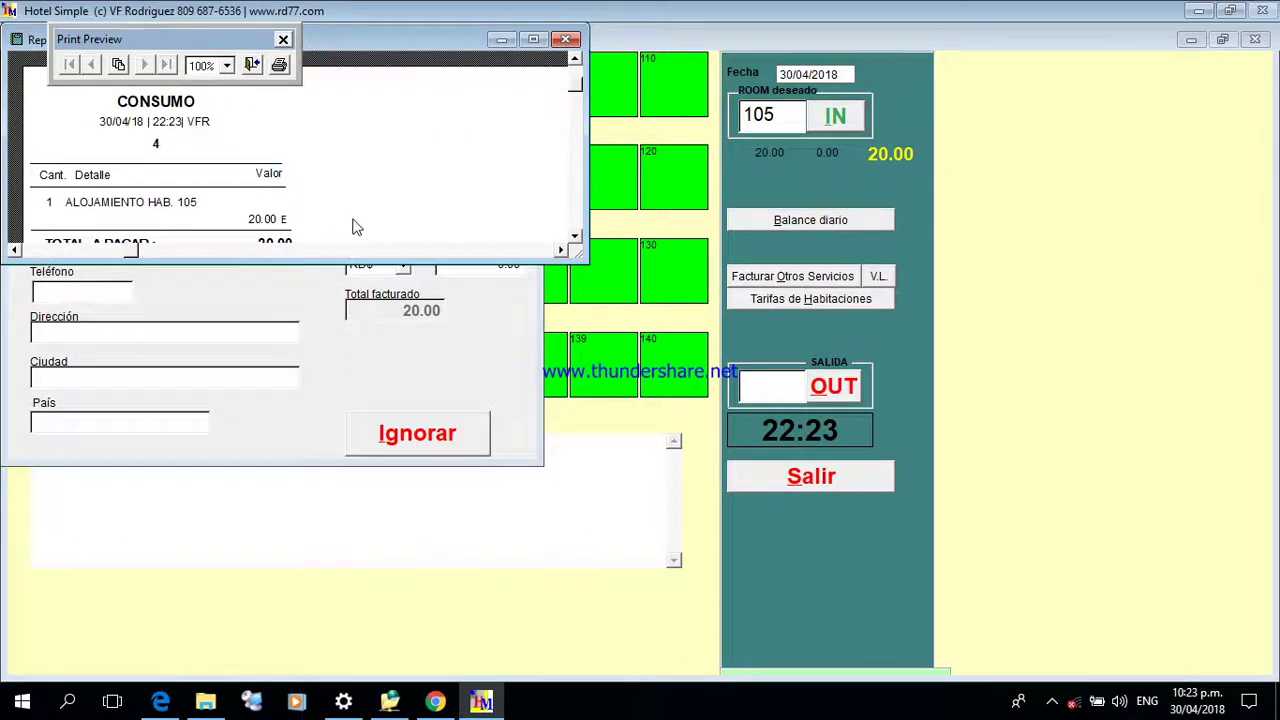
{"action": "left_click", "coordinate": [534, 40]}
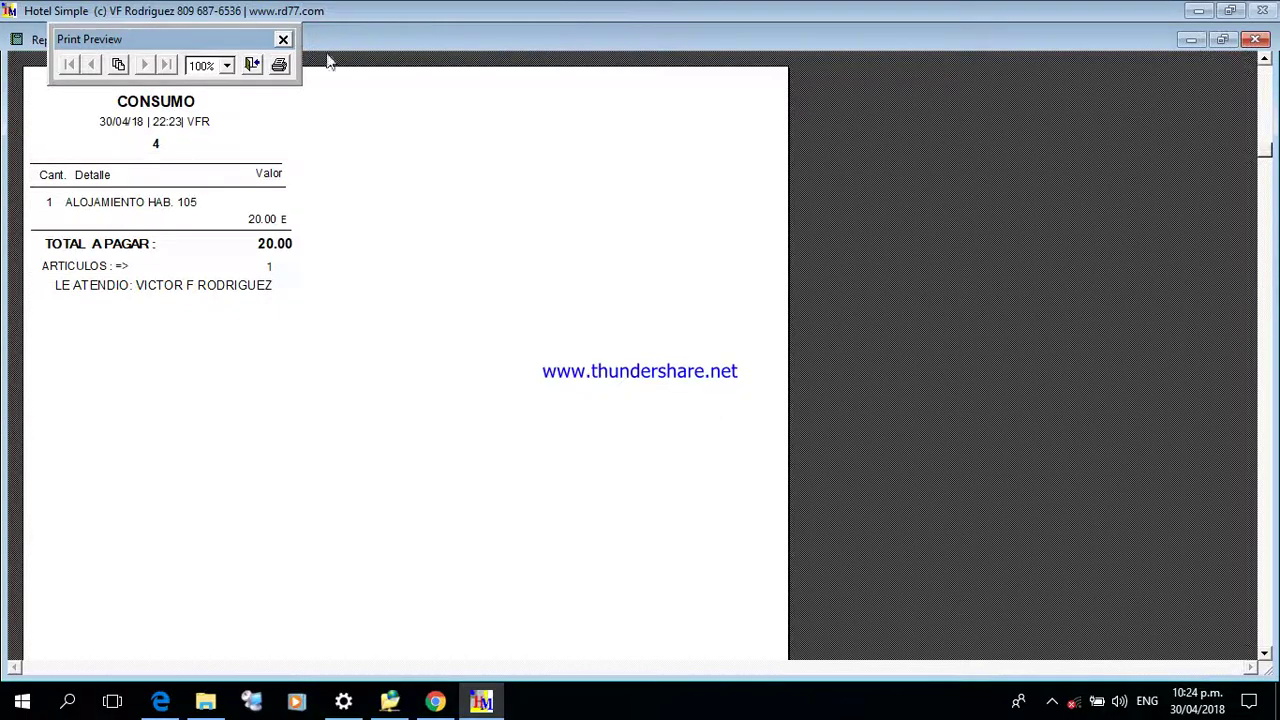
{"action": "left_click", "coordinate": [283, 40]}
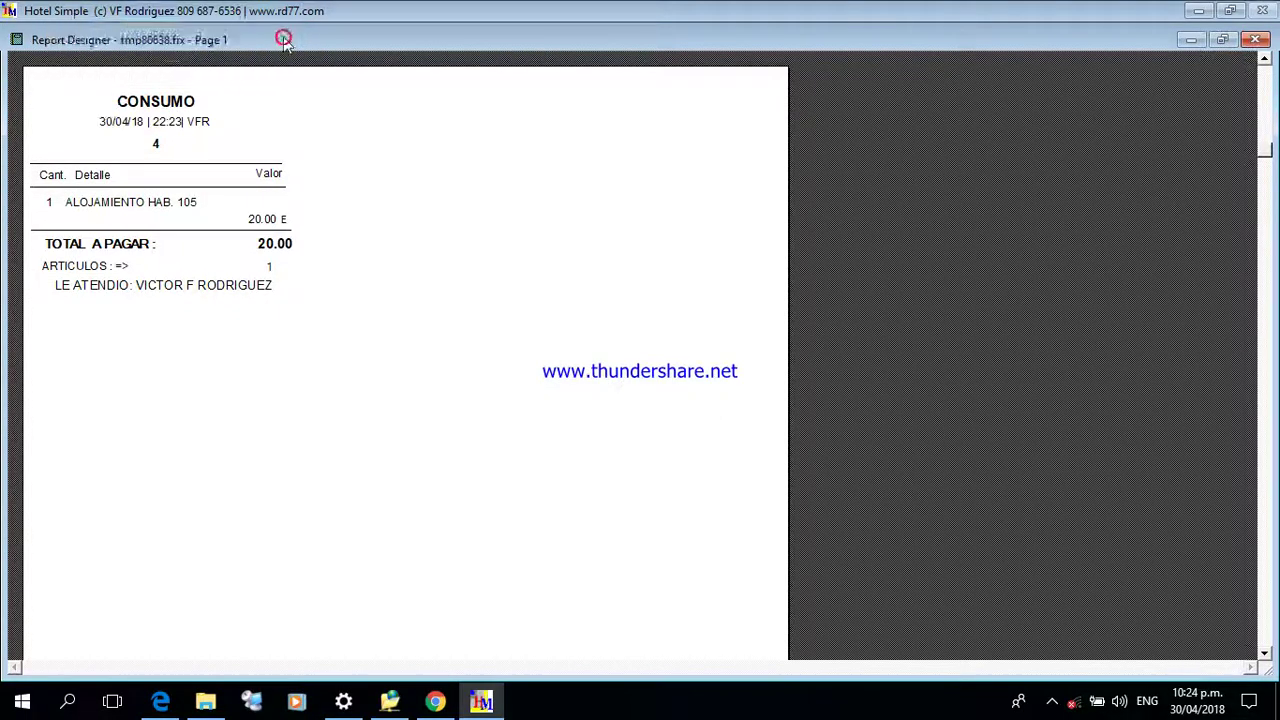
{"action": "left_click", "coordinate": [1255, 40]}
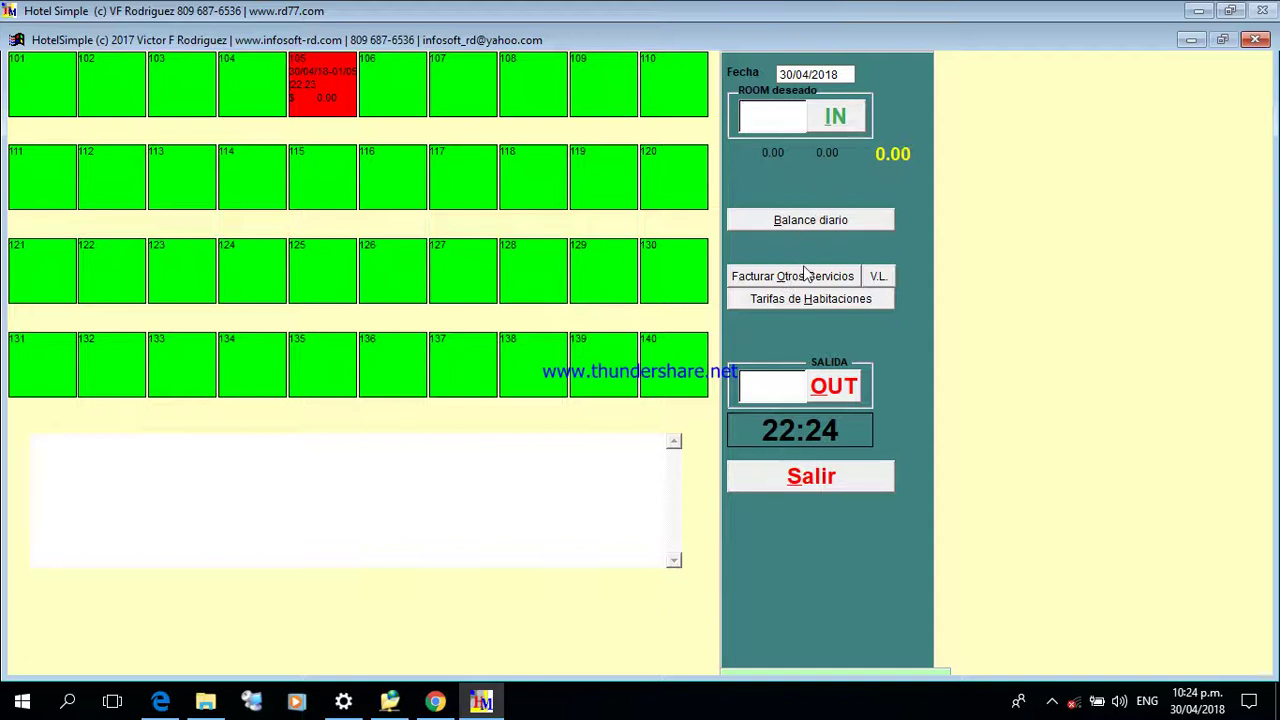
Generate the day's balance report for 30/04/2018, view it full size, and close the report and the reports window
{"action": "left_click", "coordinate": [798, 221]}
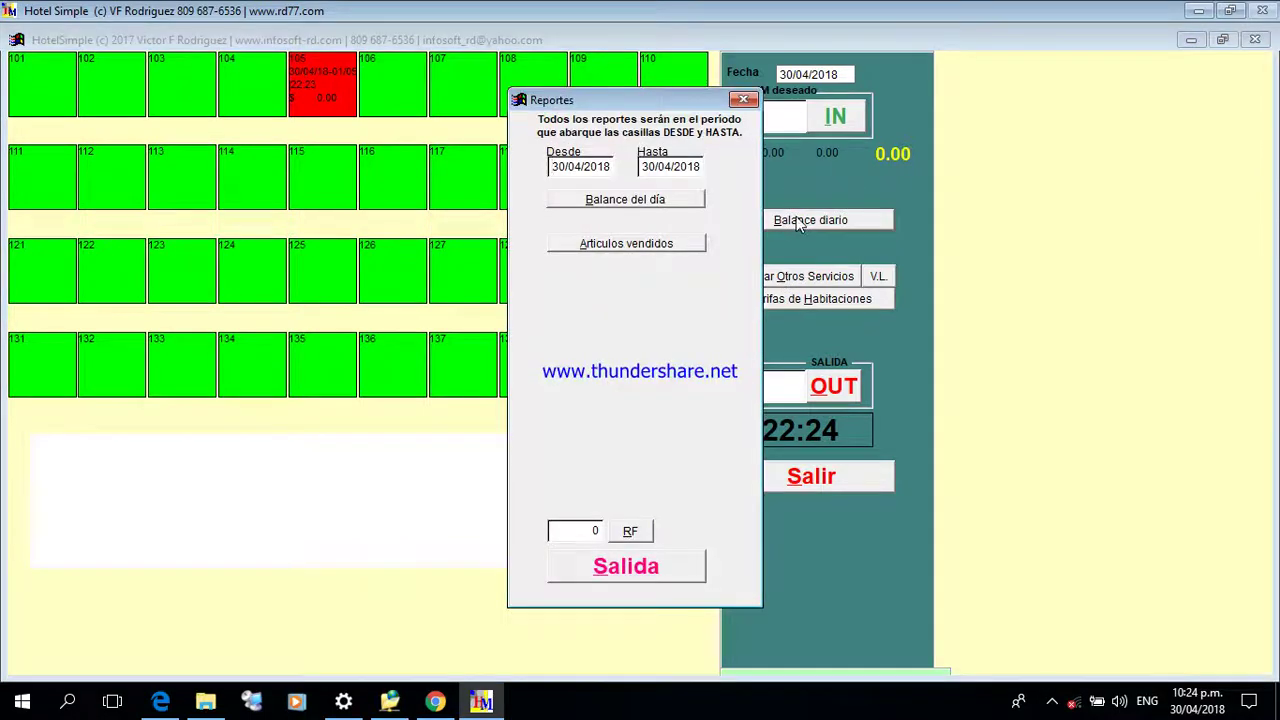
{"action": "left_click", "coordinate": [660, 200]}
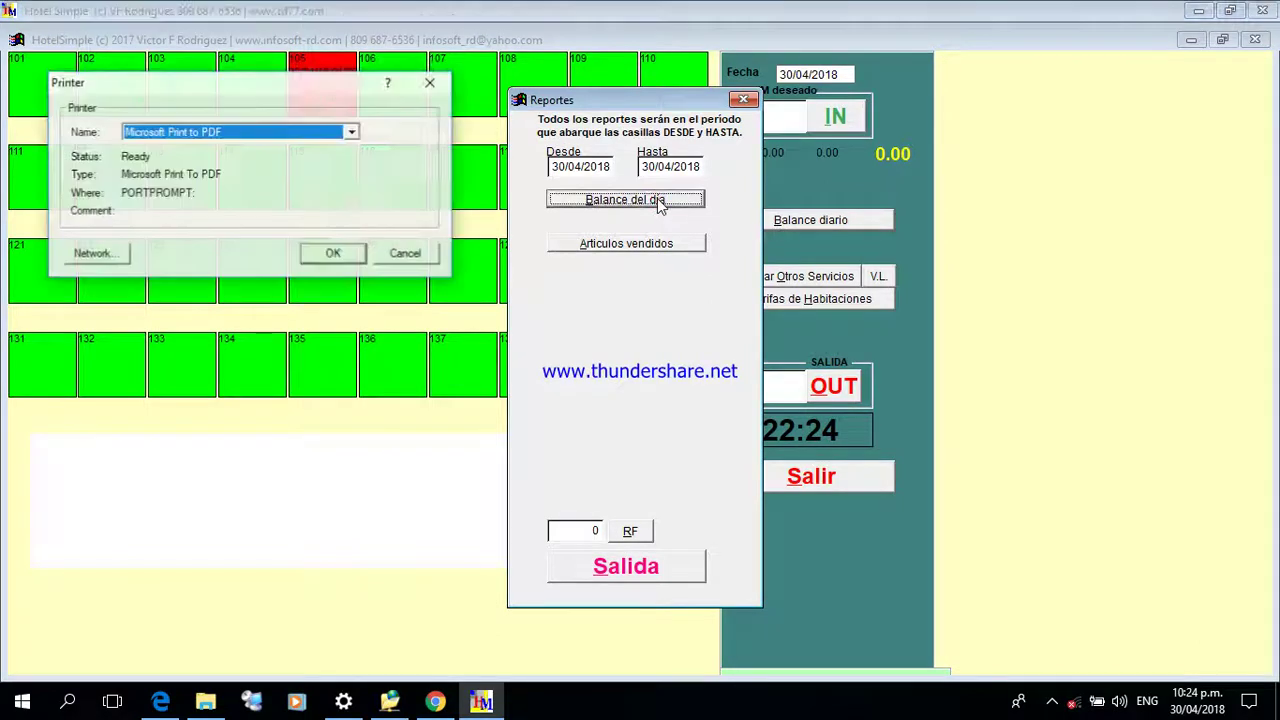
{"action": "left_click", "coordinate": [333, 253]}
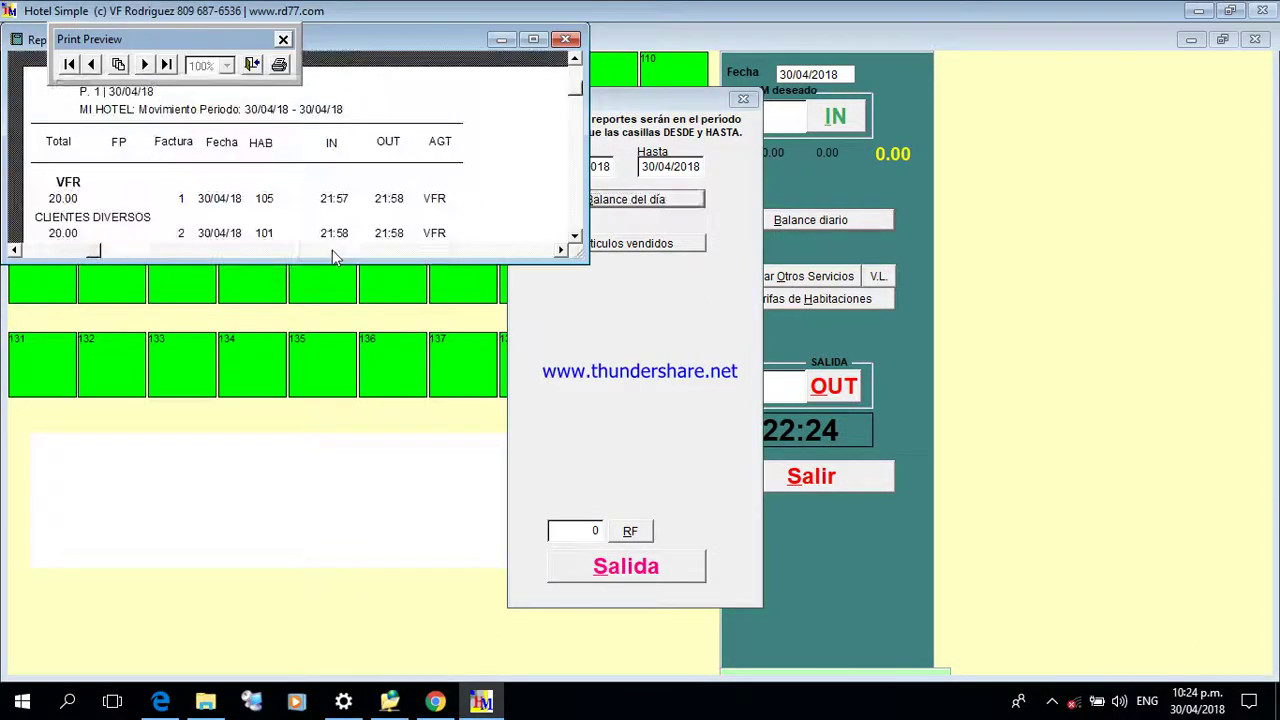
{"action": "left_click", "coordinate": [533, 40]}
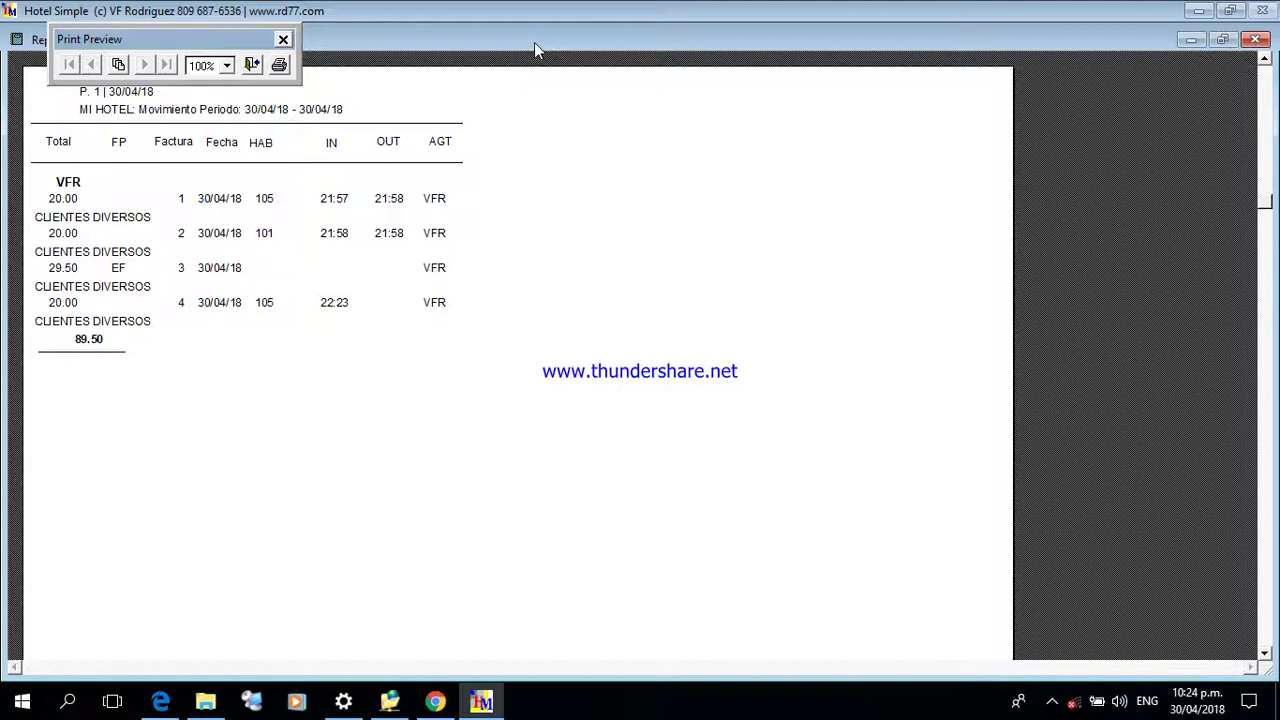
{"action": "left_click", "coordinate": [1257, 40]}
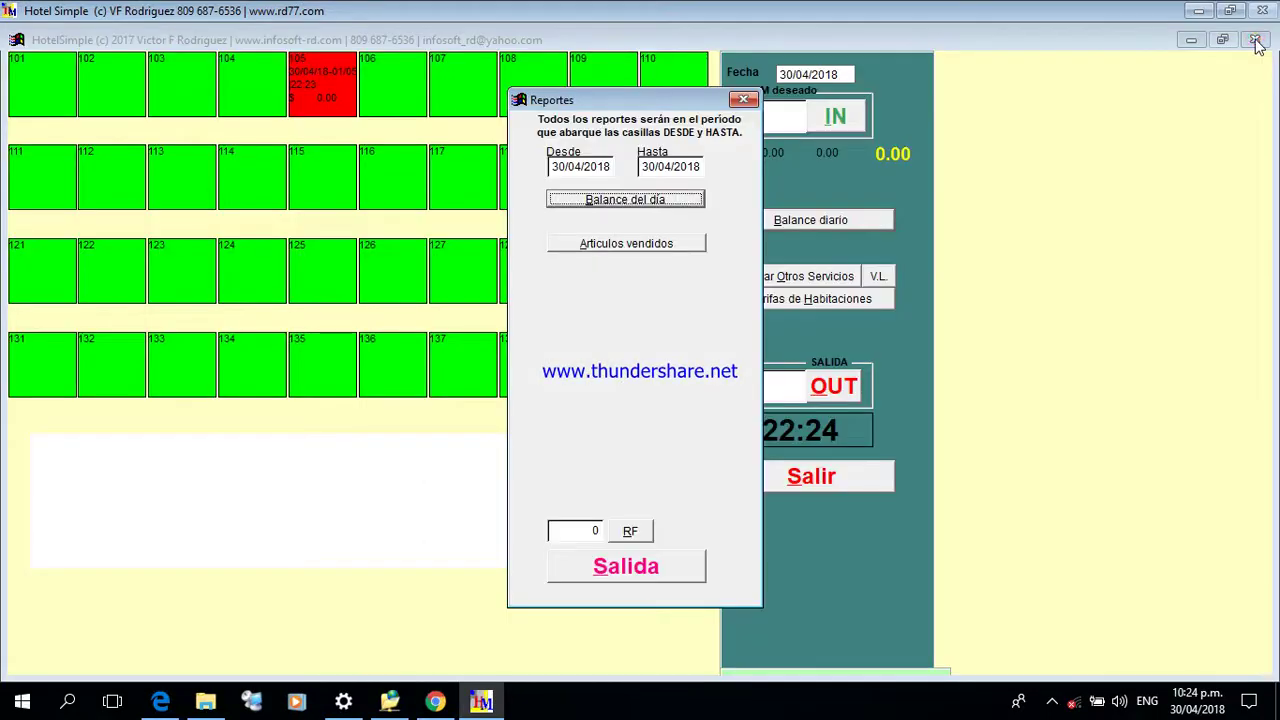
{"action": "left_click", "coordinate": [672, 568]}
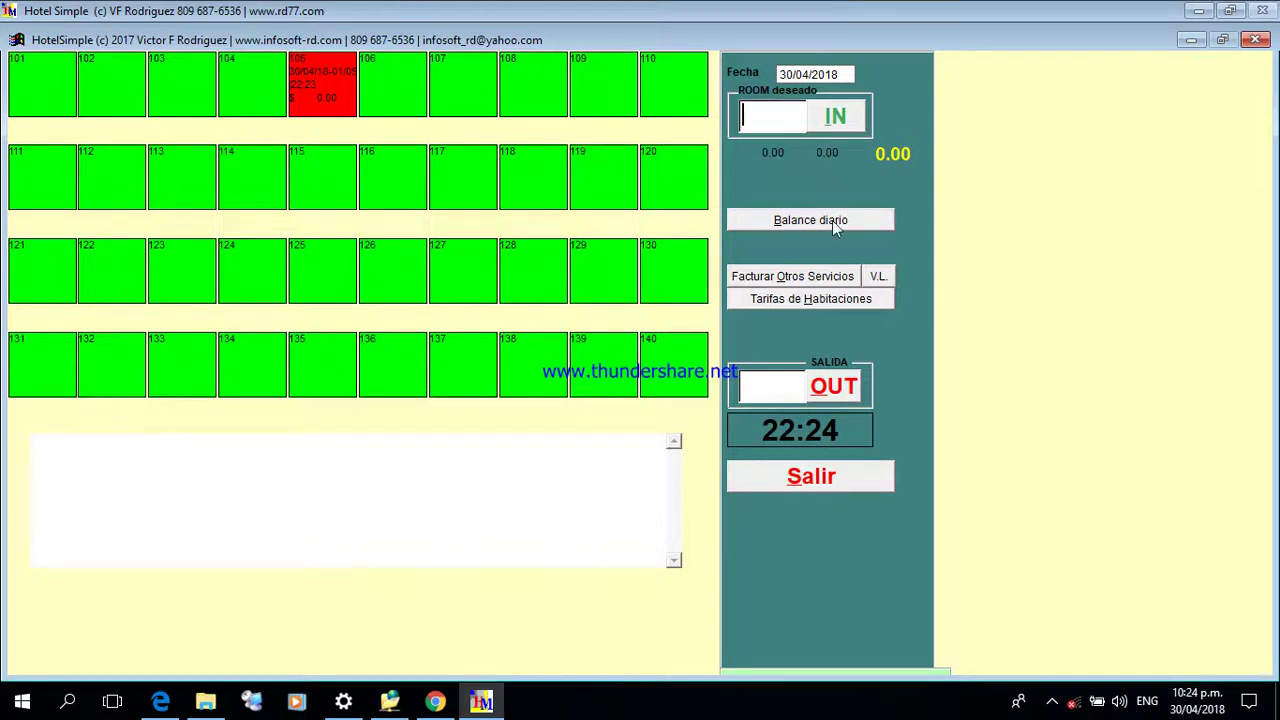
Open room 101's rates for editing and set Tarifa A to 80 and Tarifa B to 100
{"action": "left_click", "coordinate": [787, 298]}
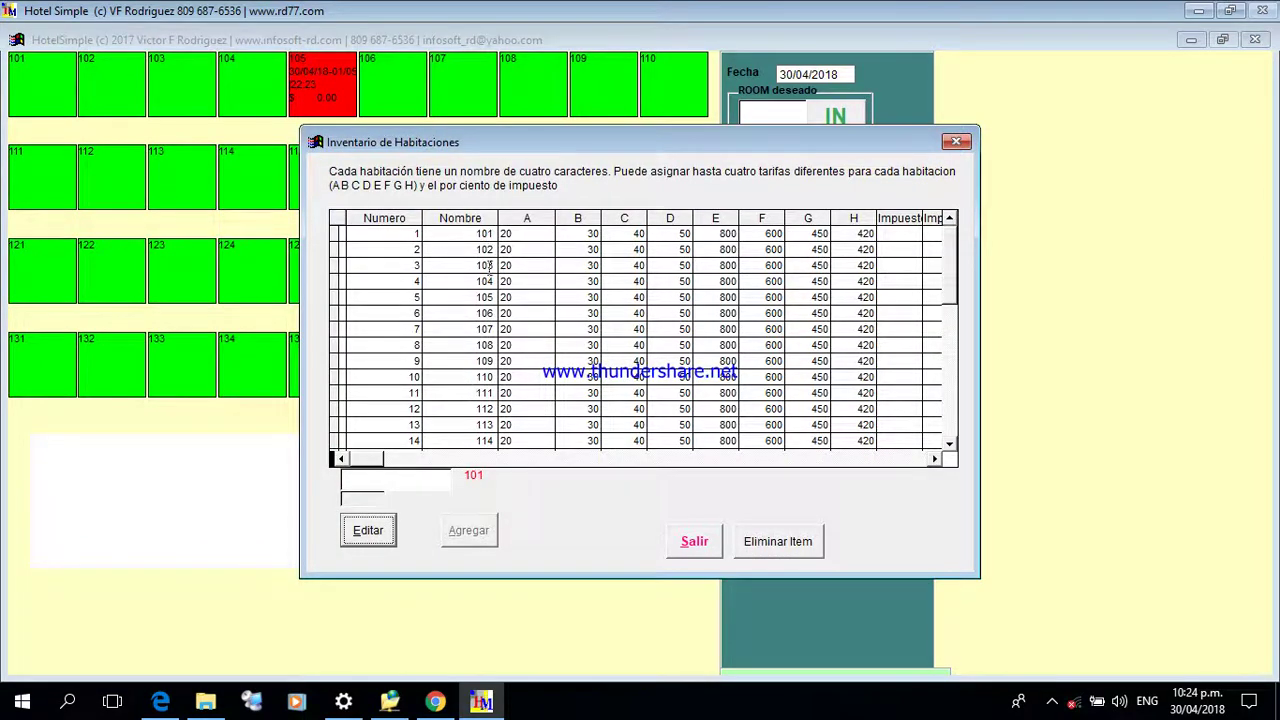
{"action": "left_click", "coordinate": [528, 234]}
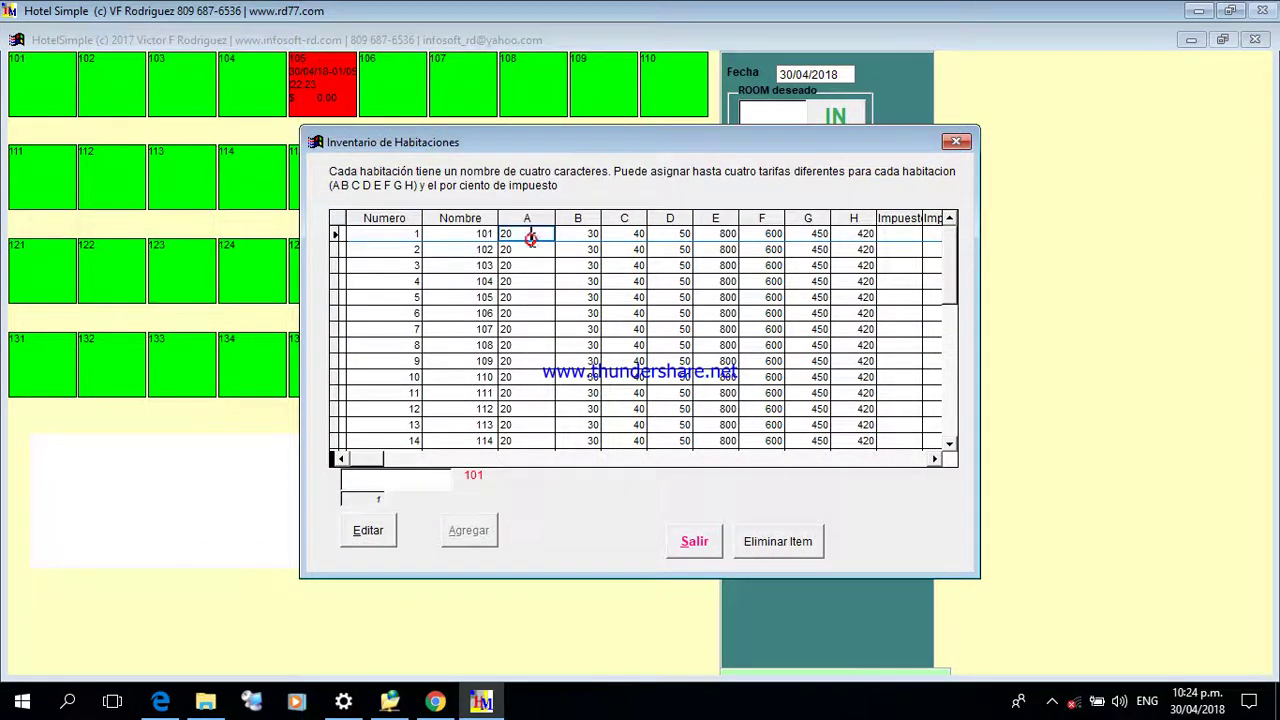
{"action": "left_click", "coordinate": [368, 531]}
{"action": "left_click", "coordinate": [376, 349]}
{"action": "type", "text": "80"}
{"action": "left_click", "coordinate": [427, 349]}
{"action": "type", "text": "100."}
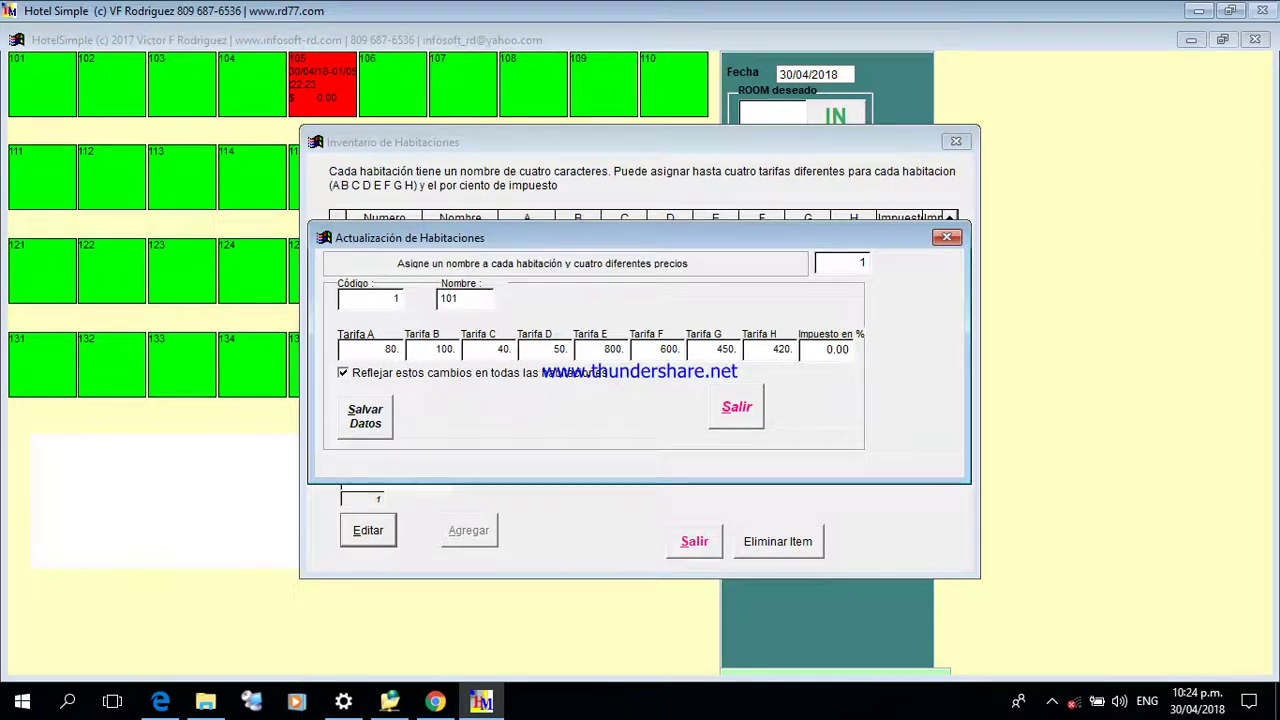
Set Tarifa C to 120 and Tarifa D to 150, and save the rates for all rooms
{"action": "left_click", "coordinate": [486, 349]}
{"action": "type", "text": "120"}
{"action": "left_click", "coordinate": [540, 349]}
{"action": "type", "text": "1"}
{"action": "type", "text": "0"}
{"action": "left_click", "coordinate": [592, 349]}
{"action": "left_click", "coordinate": [365, 416]}
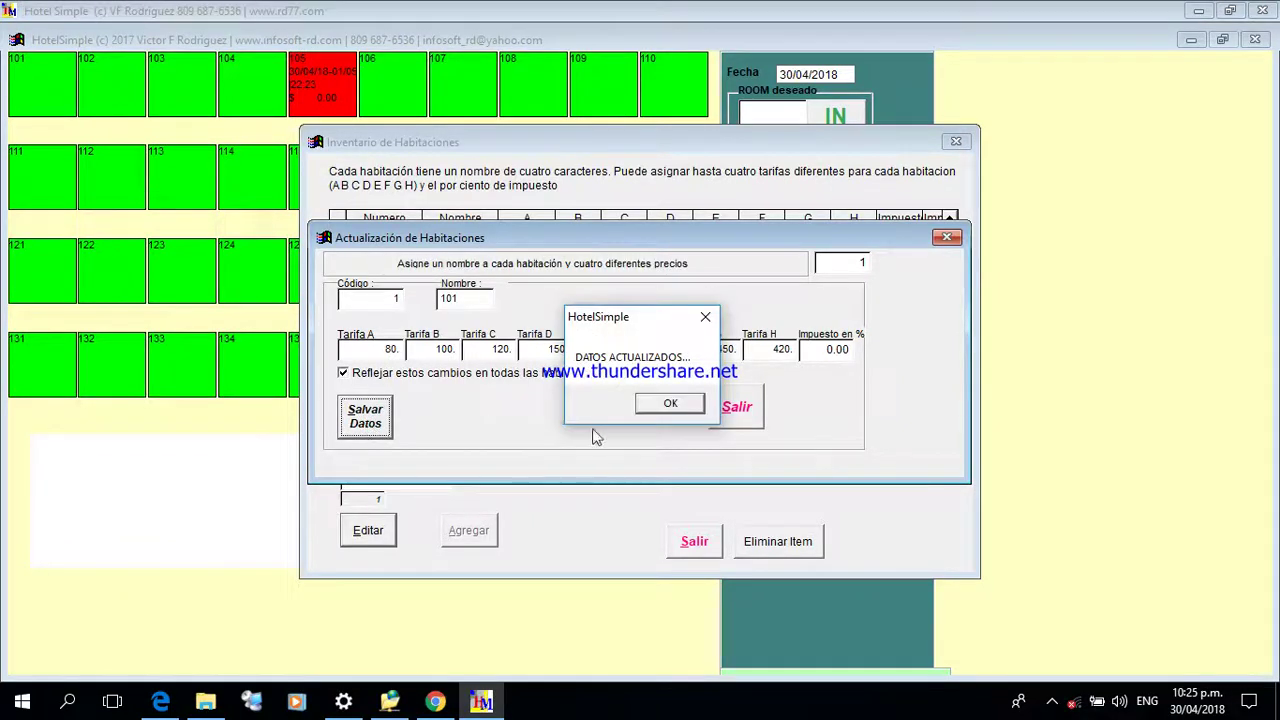
{"action": "left_click", "coordinate": [673, 404]}
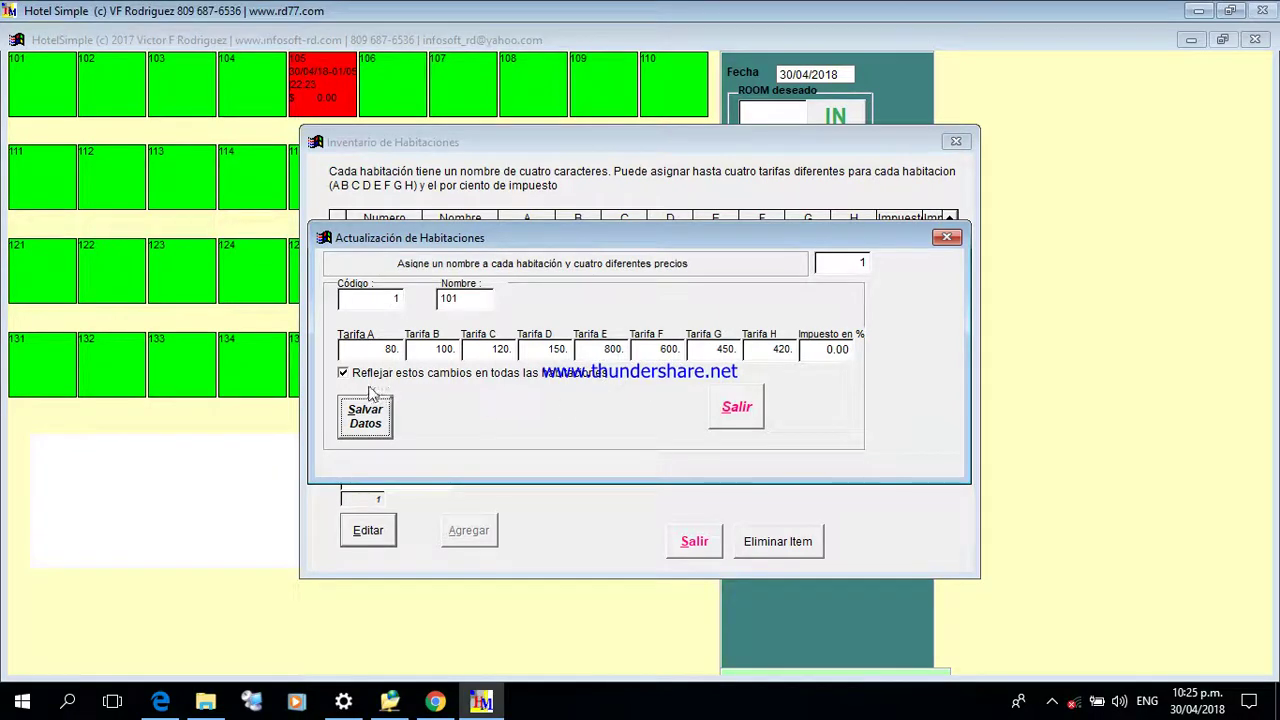
Switch the option applying changes to all rooms off and back on, and close the rate editor and room inventory
{"action": "left_click", "coordinate": [343, 373]}
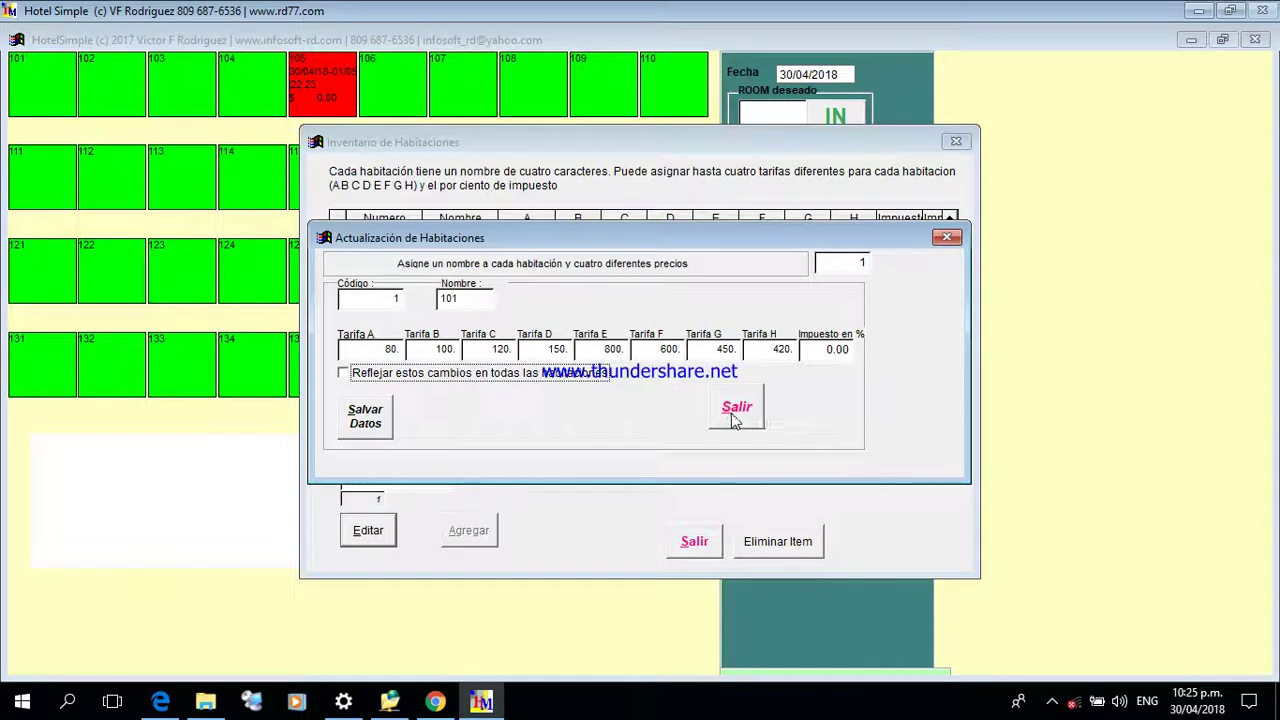
{"action": "left_click", "coordinate": [344, 375]}
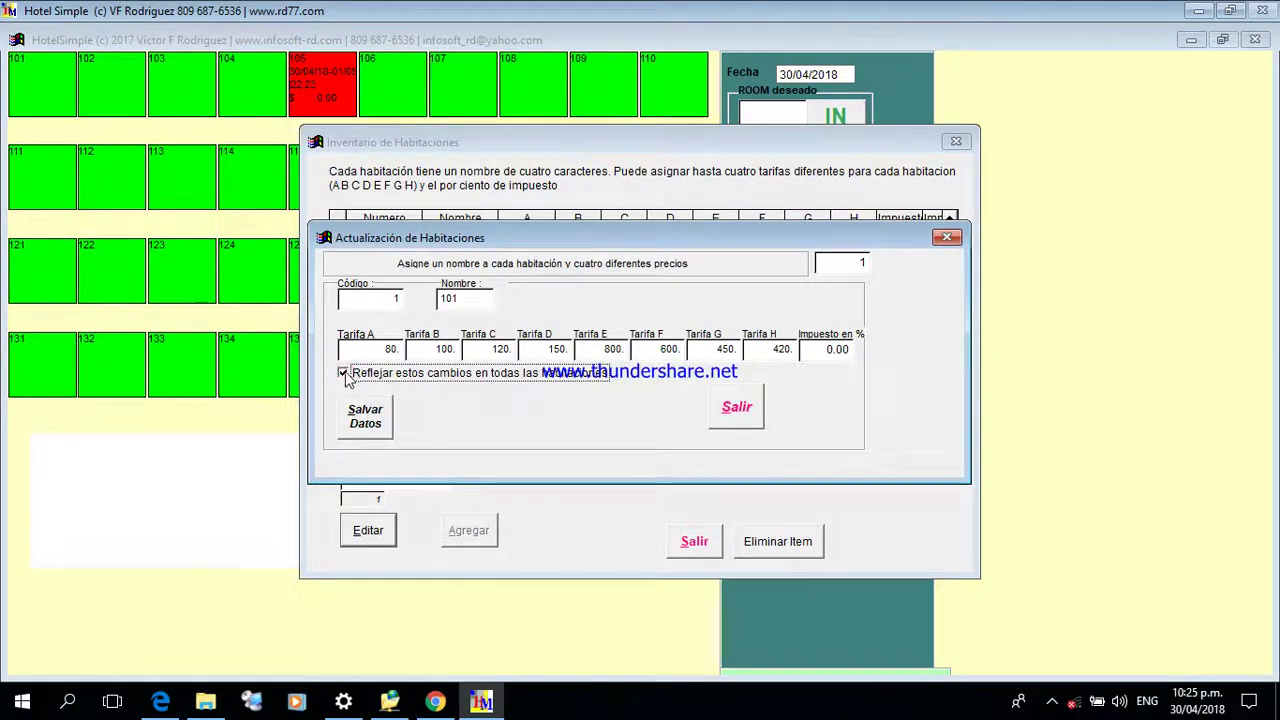
{"action": "left_click", "coordinate": [724, 420]}
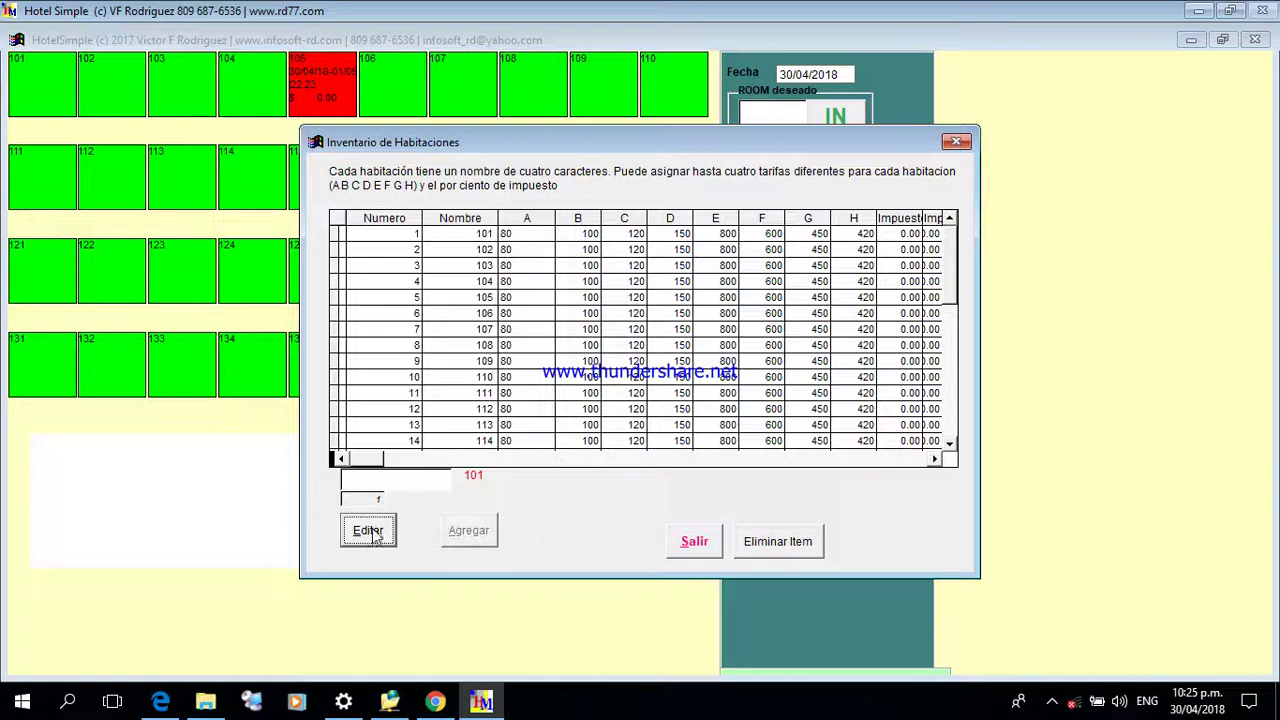
{"action": "left_click", "coordinate": [469, 237]}
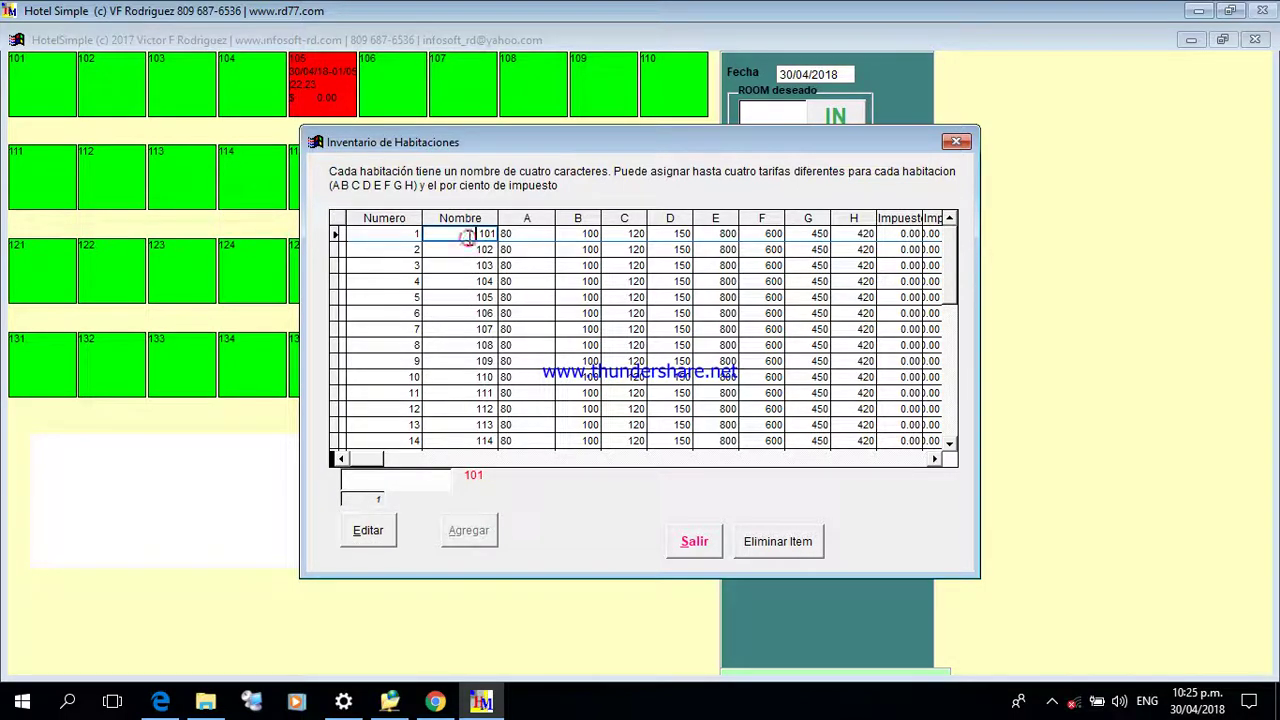
{"action": "left_click", "coordinate": [694, 543]}
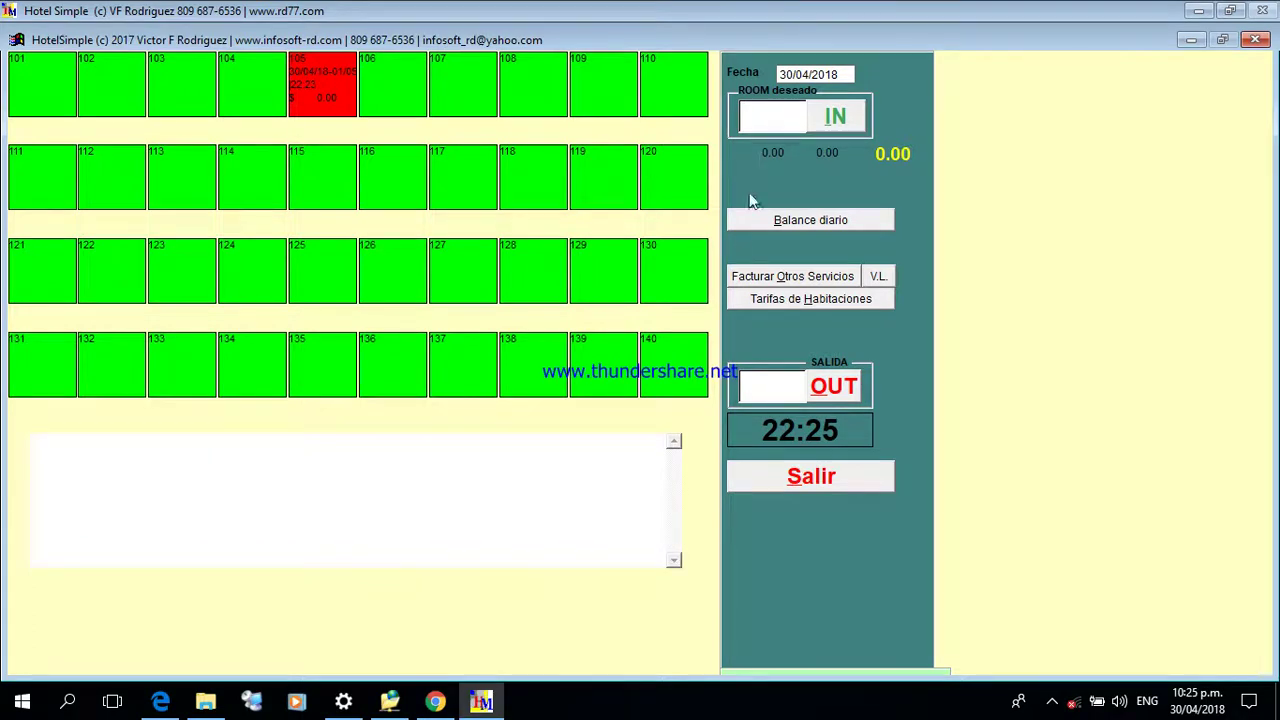
Check out room 105 and confirm vacating it
{"action": "left_click", "coordinate": [746, 386]}
{"action": "type", "text": "105"}
{"action": "left_click", "coordinate": [836, 398]}
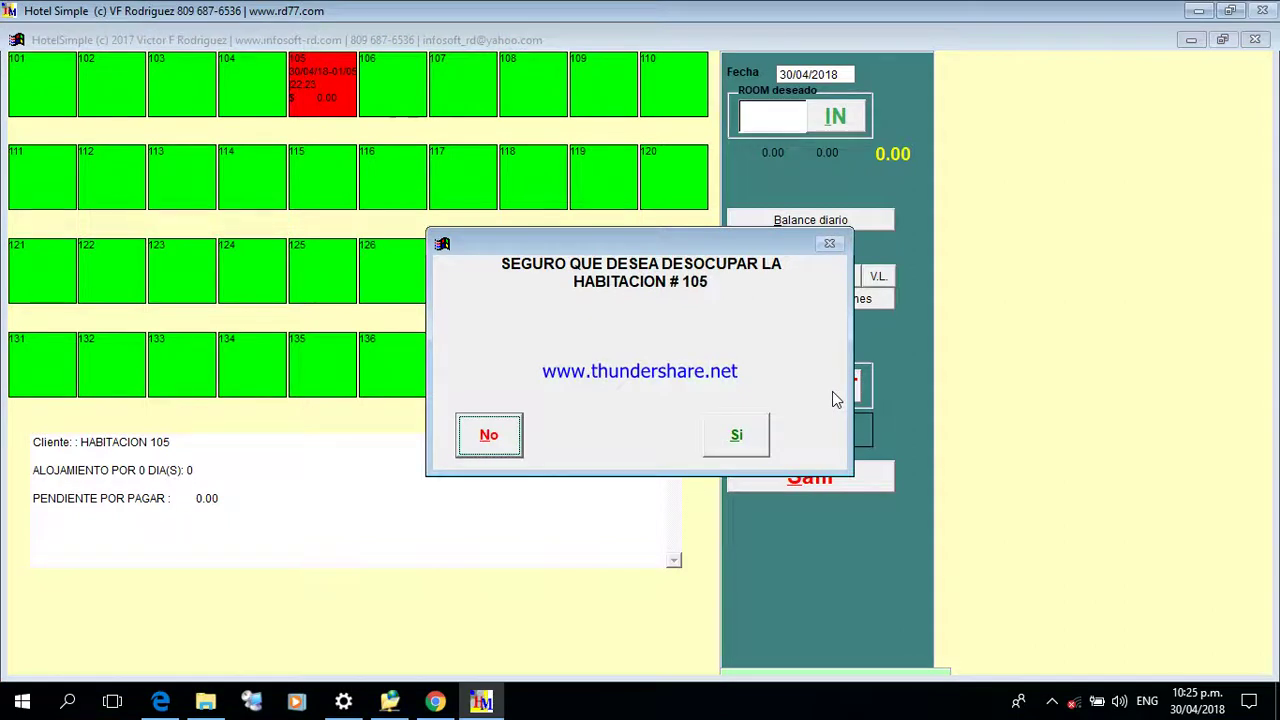
{"action": "left_click", "coordinate": [749, 438]}
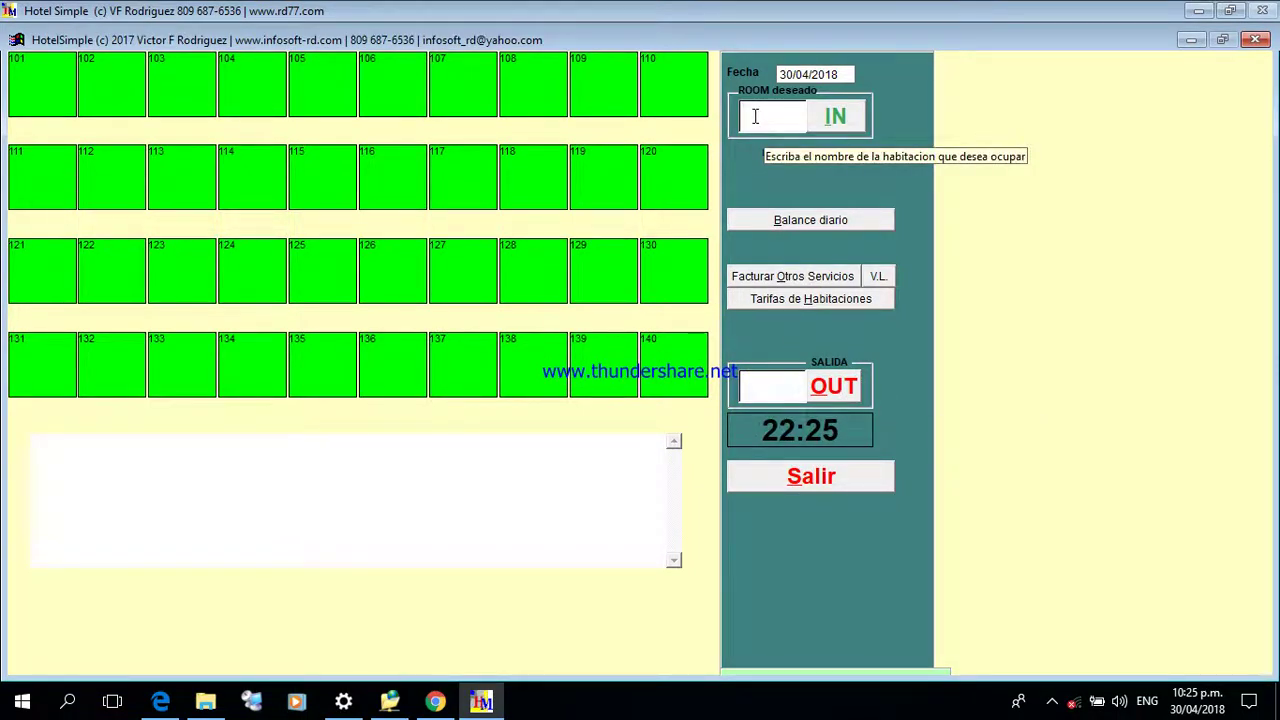
Check in room 110 with immediate invoicing of the stay
{"action": "type", "text": "110"}
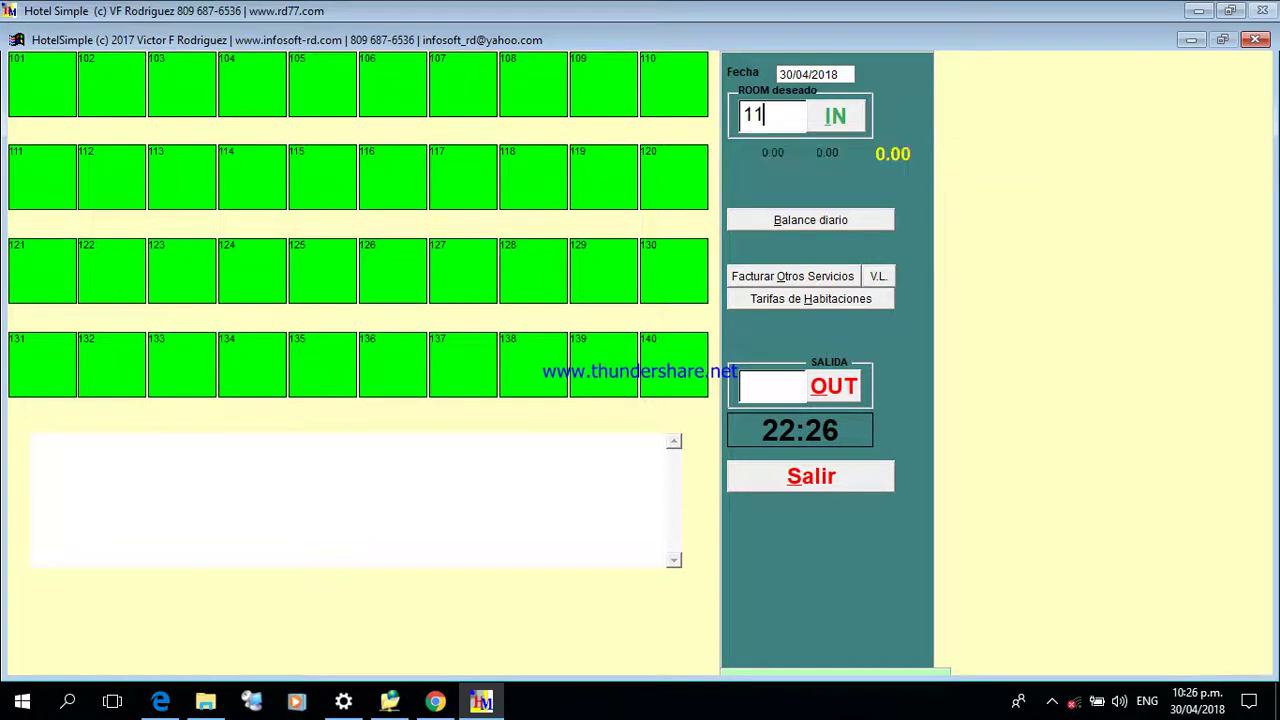
{"action": "key", "text": "Tab"}
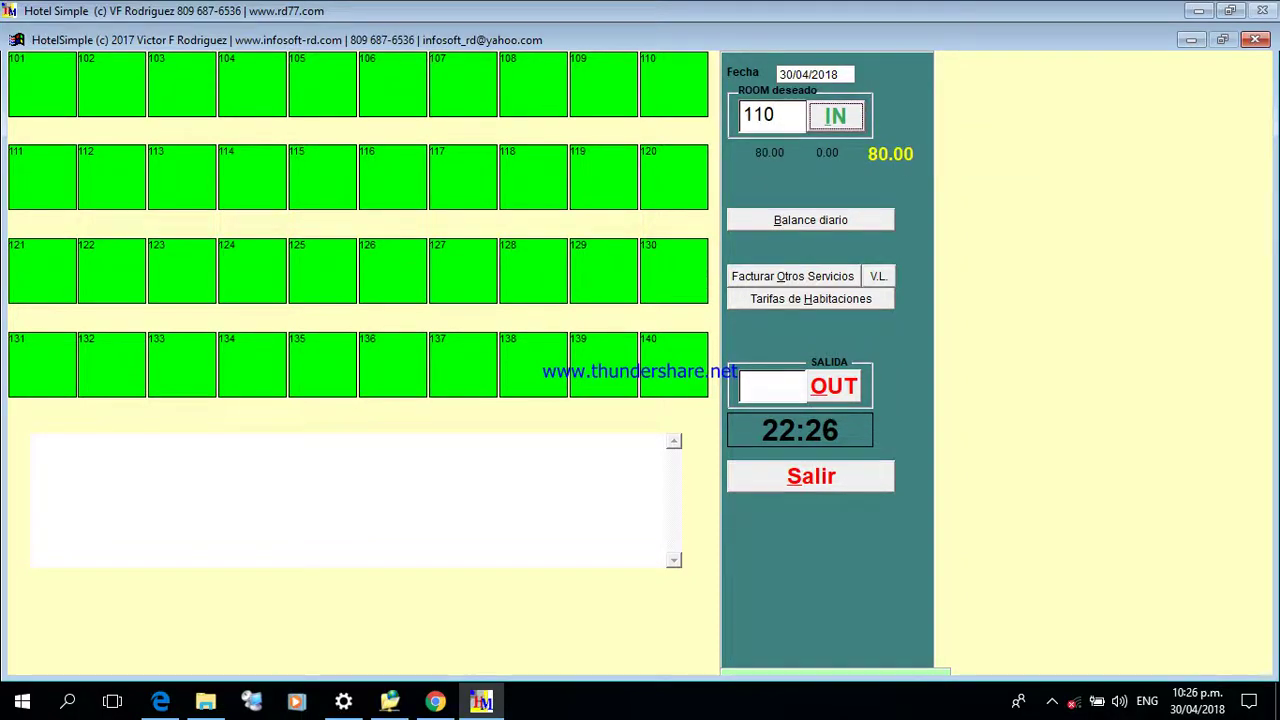
{"action": "key", "text": "Return"}
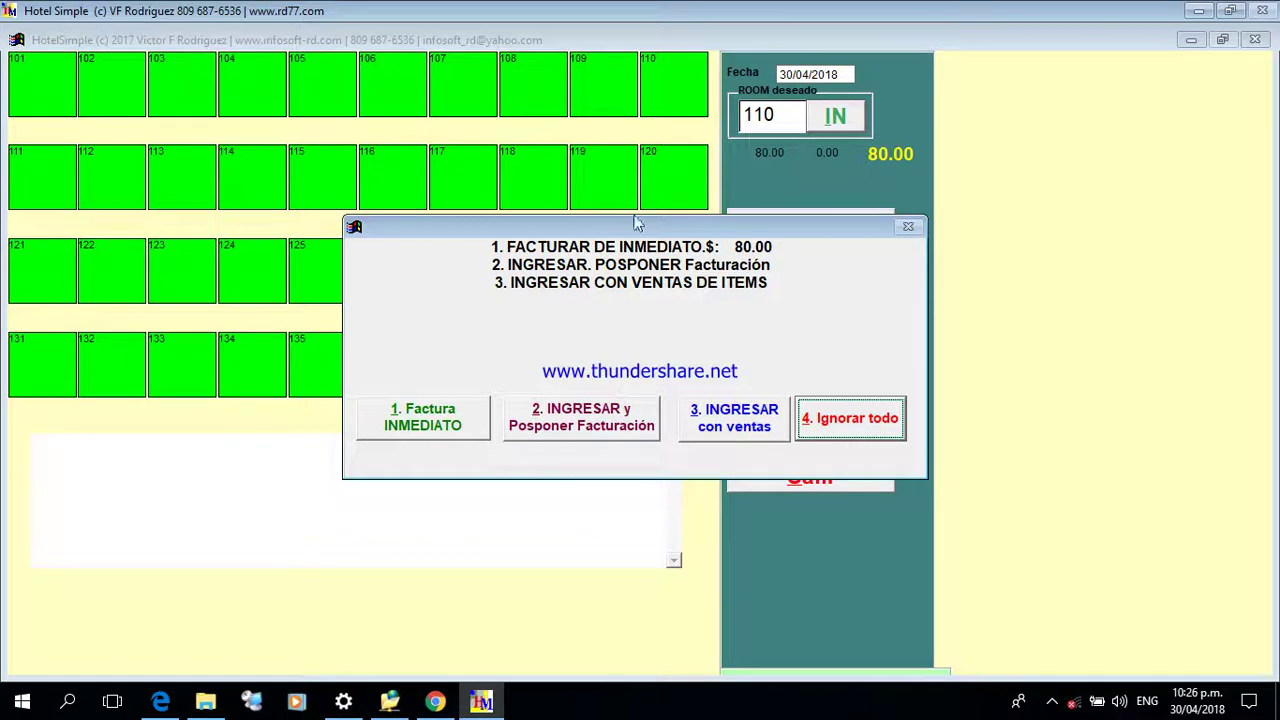
{"action": "left_click", "coordinate": [453, 420]}
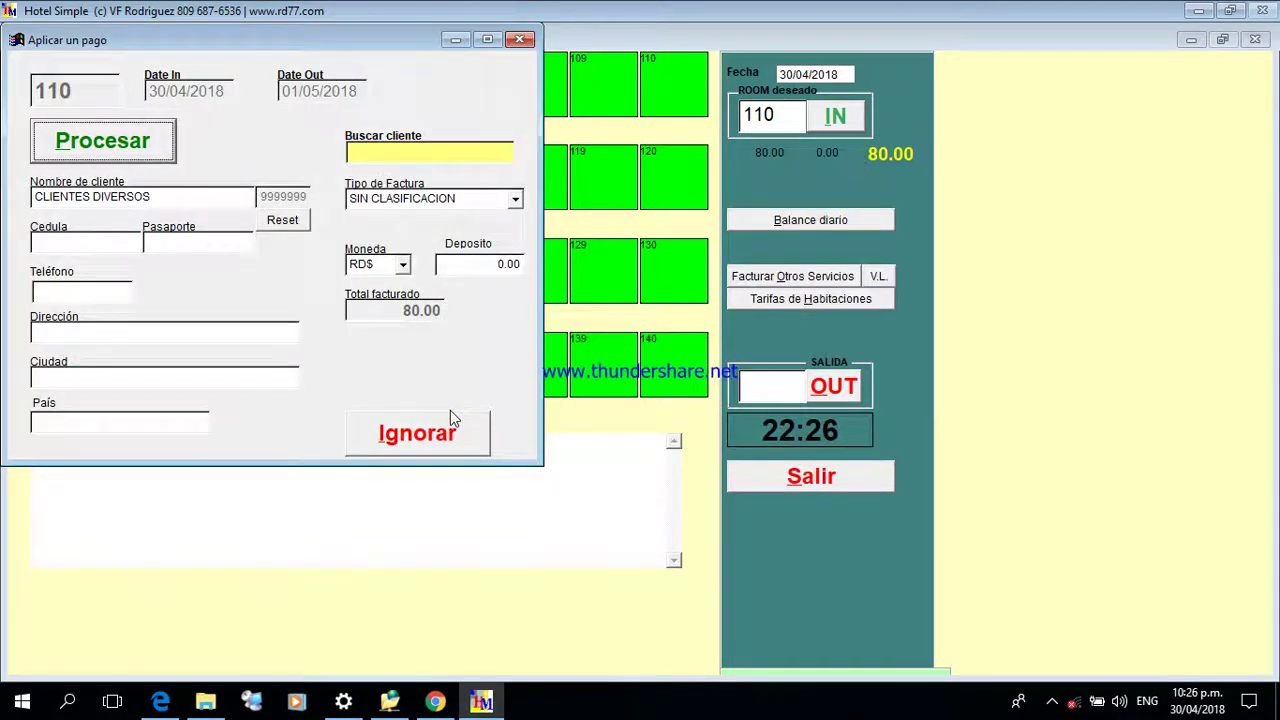
Process the payment for room 110, view the receipt preview full size and close it
{"action": "left_click", "coordinate": [116, 143]}
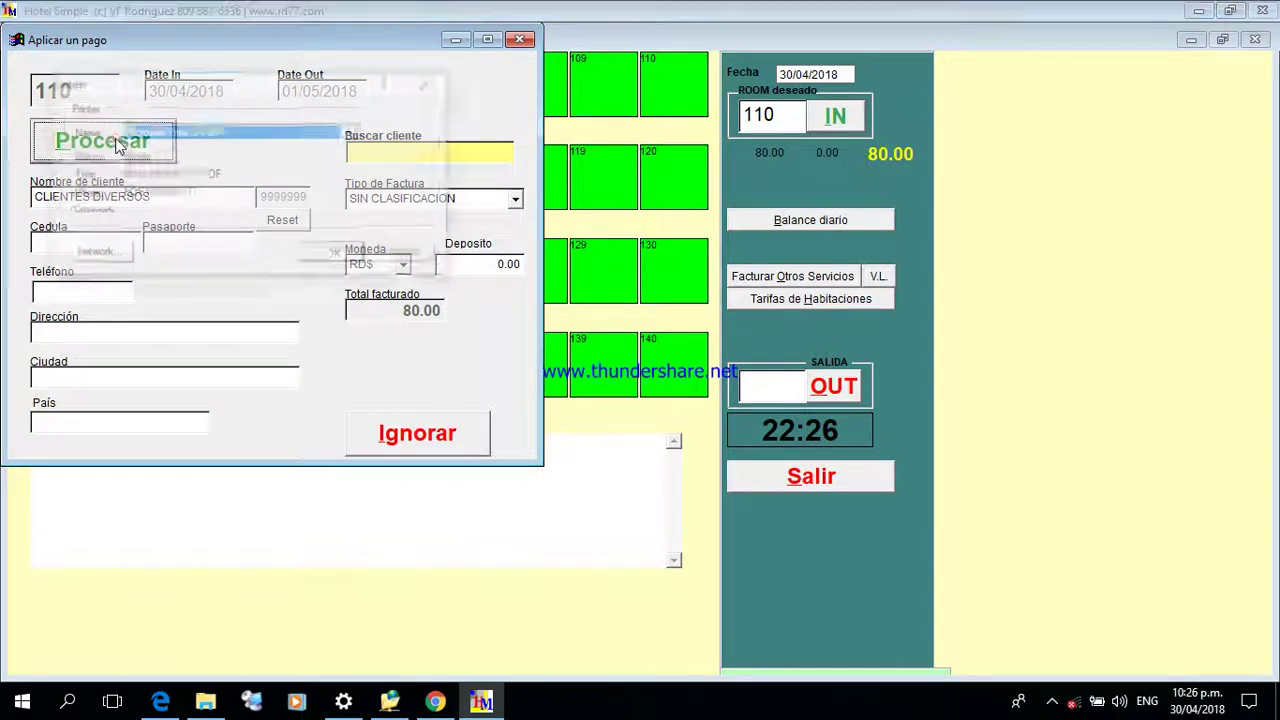
{"action": "left_click", "coordinate": [333, 255]}
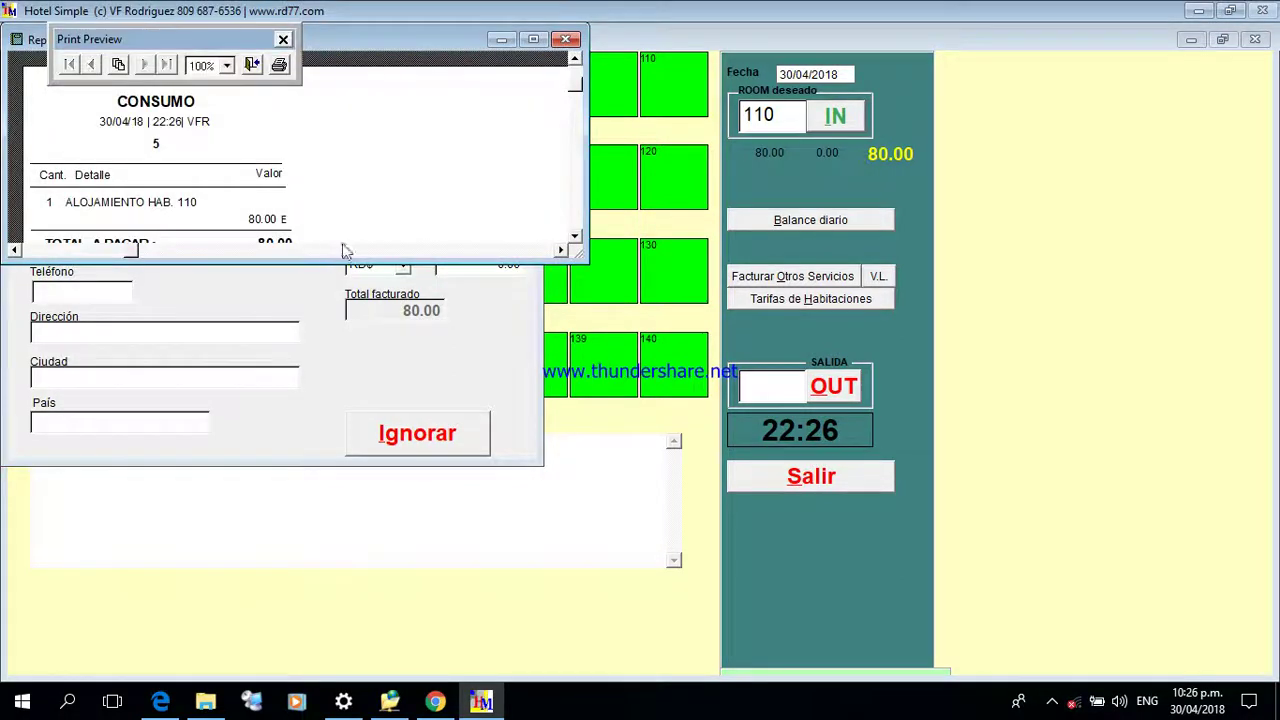
{"action": "left_click", "coordinate": [535, 40]}
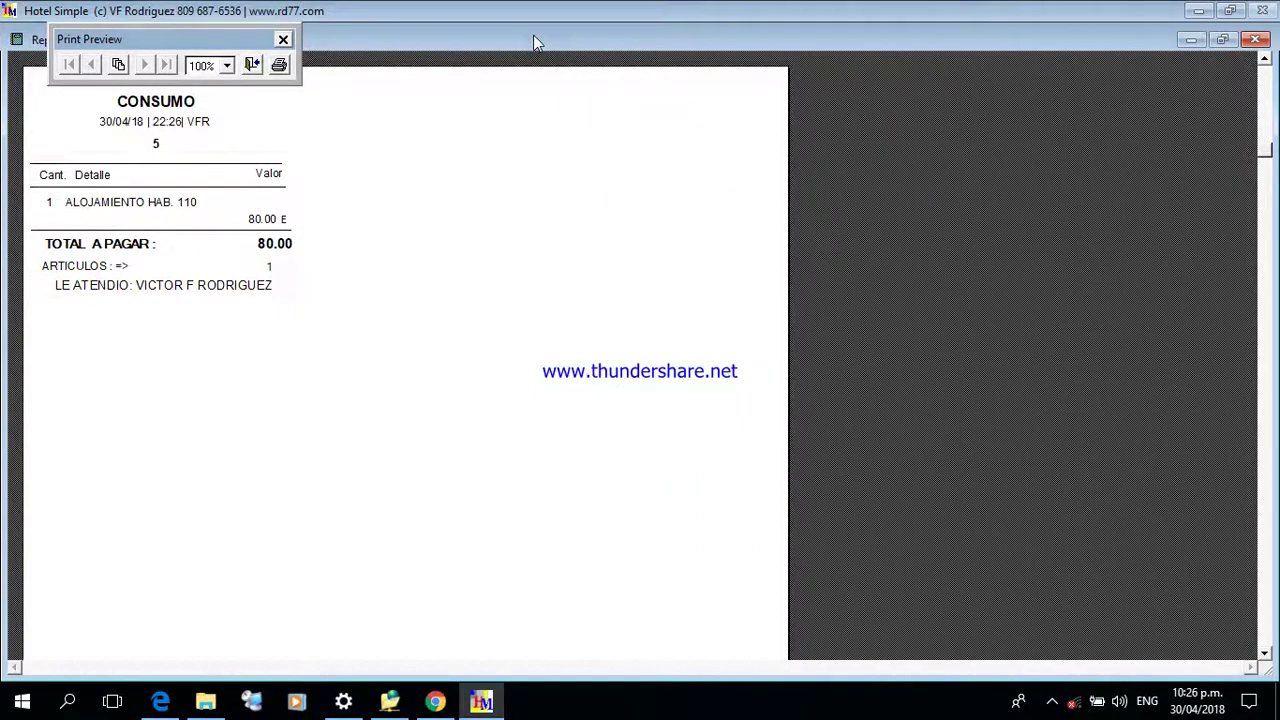
{"action": "key", "text": "Escape"}
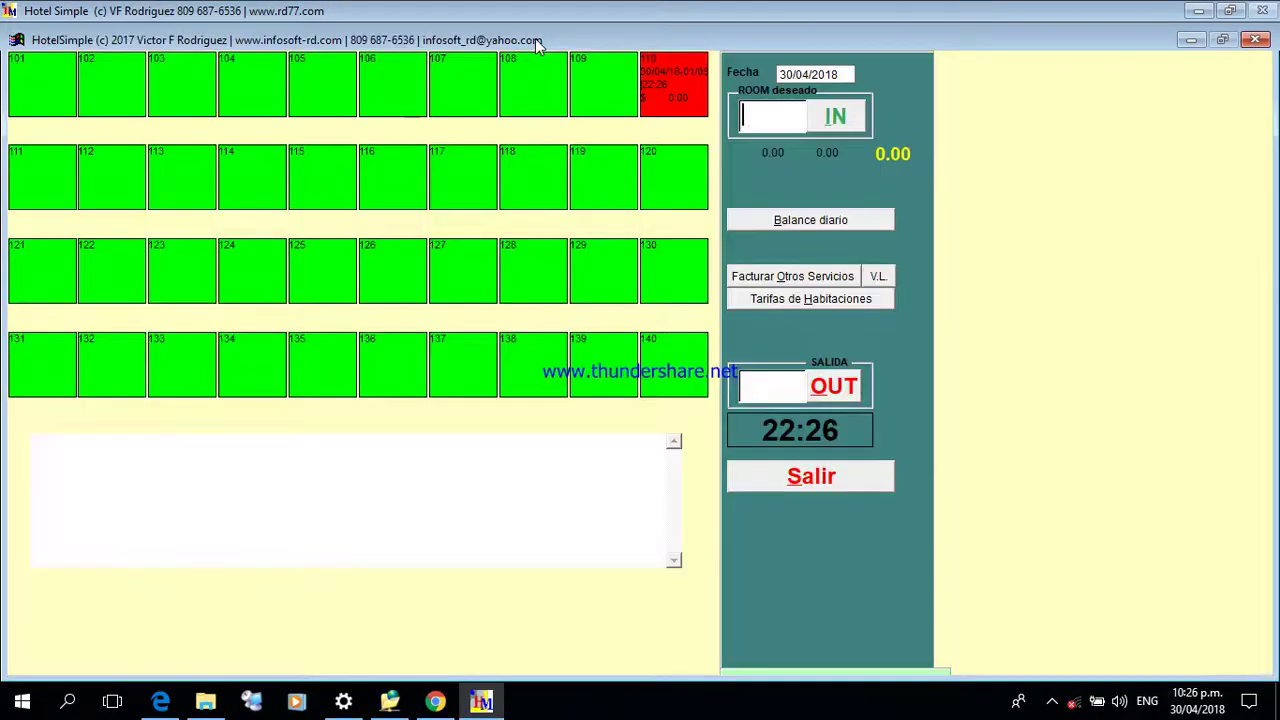
Bill one AGUA EMBOTELLADA to room 110 as another service and credit the charge to the room
{"action": "left_click", "coordinate": [805, 283]}
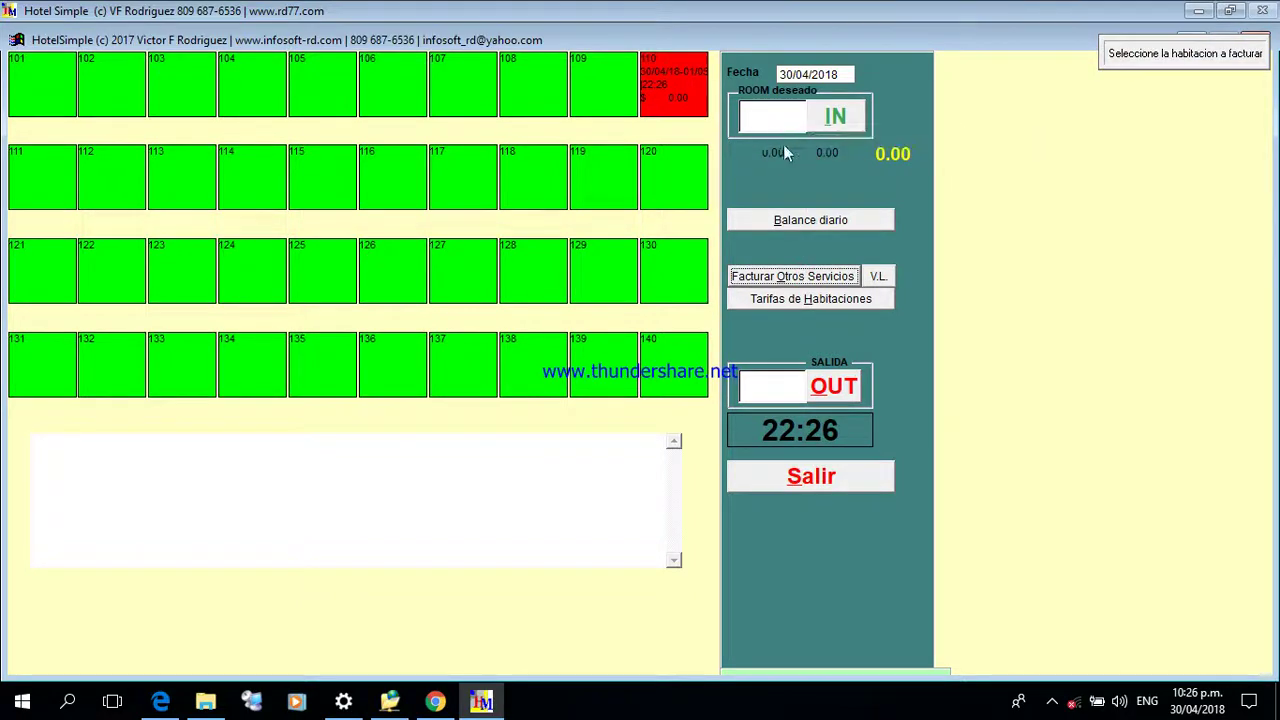
{"action": "left_click", "coordinate": [753, 113]}
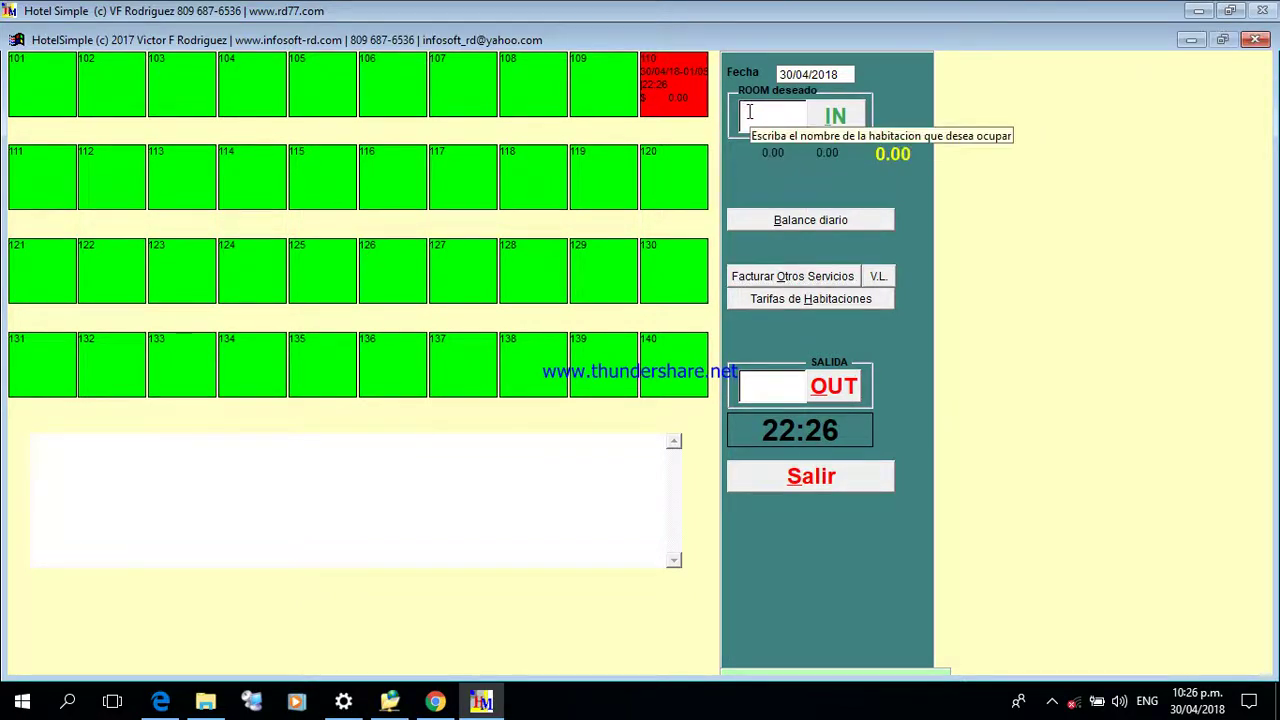
{"action": "type", "text": "110"}
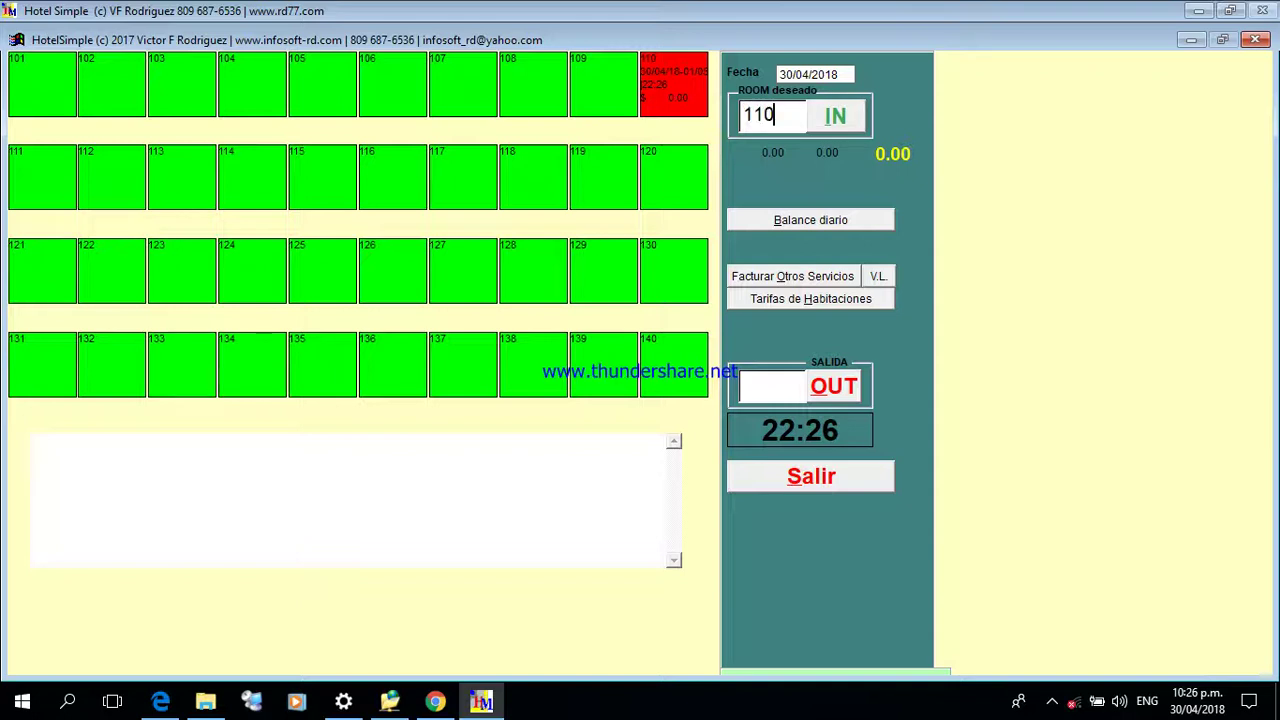
{"action": "left_click", "coordinate": [793, 281]}
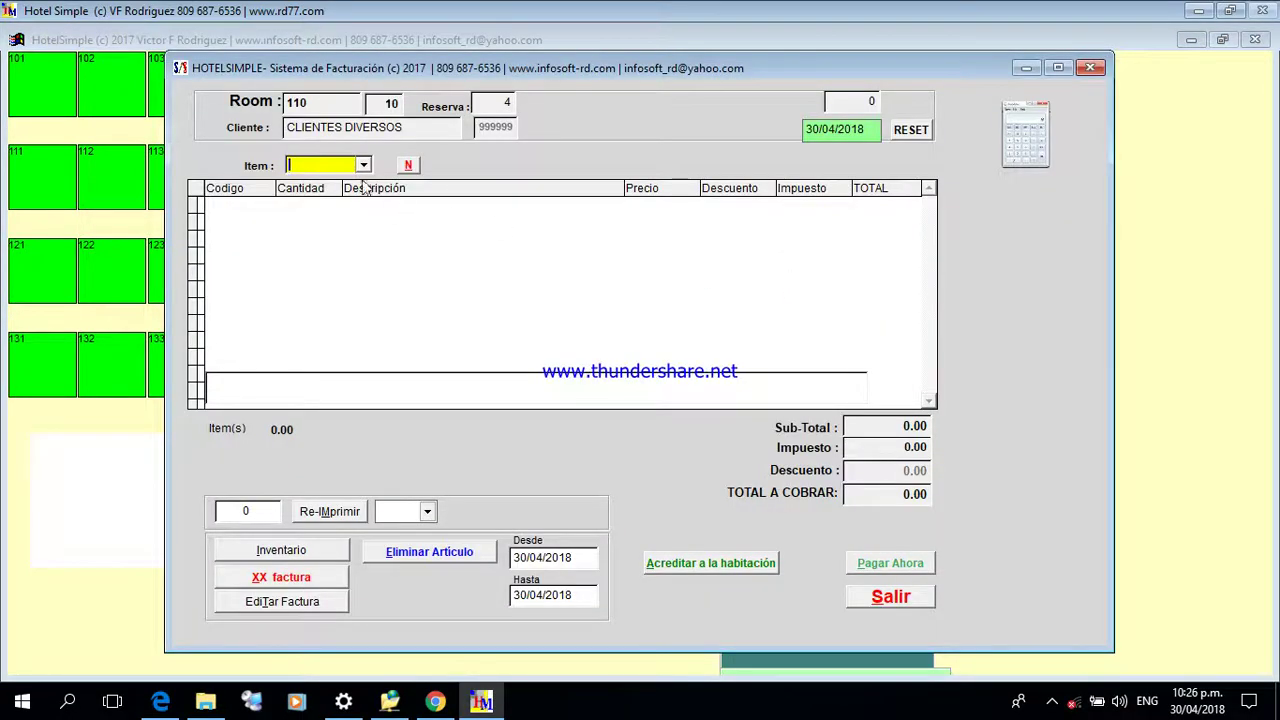
{"action": "left_click", "coordinate": [364, 166]}
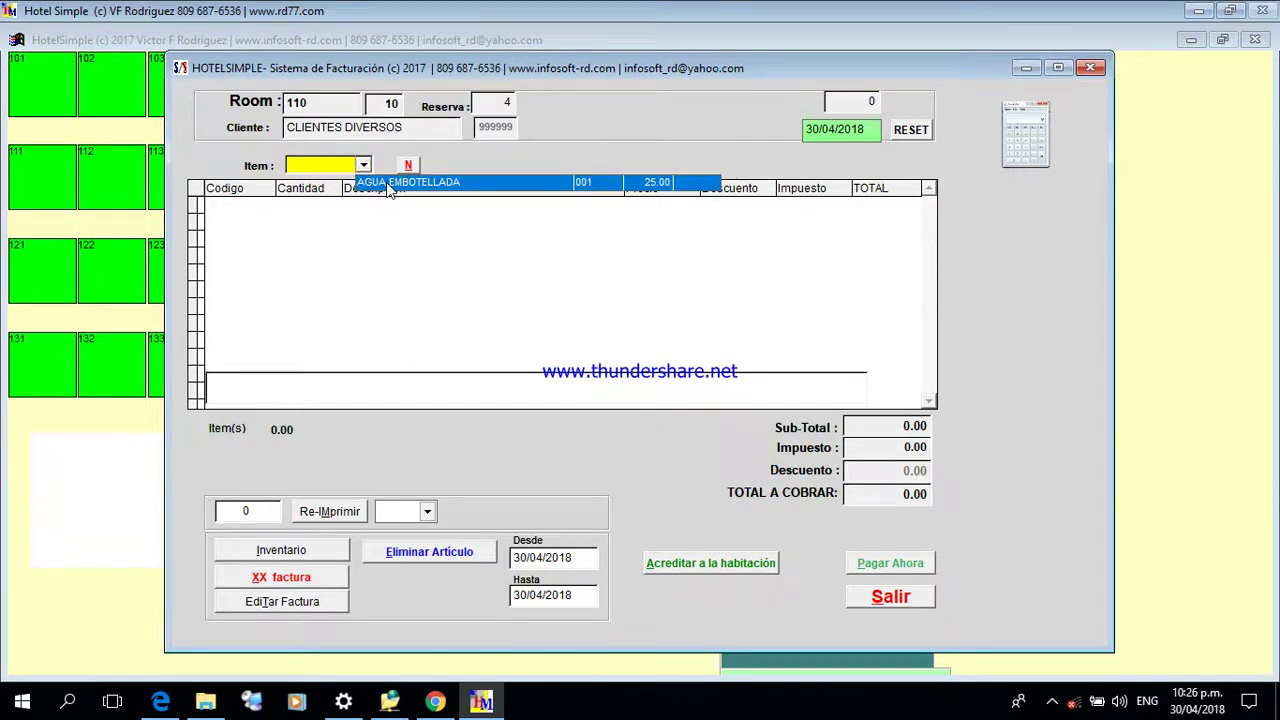
{"action": "left_click", "coordinate": [390, 183]}
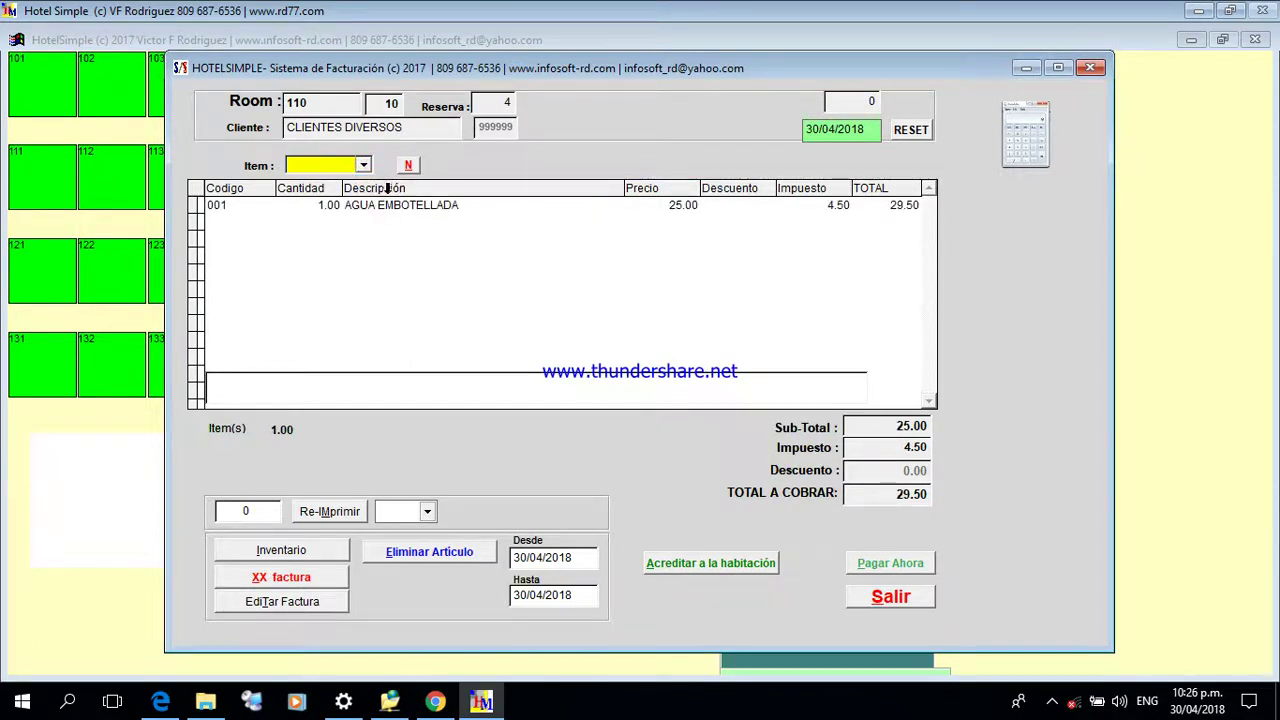
{"action": "left_click", "coordinate": [713, 562]}
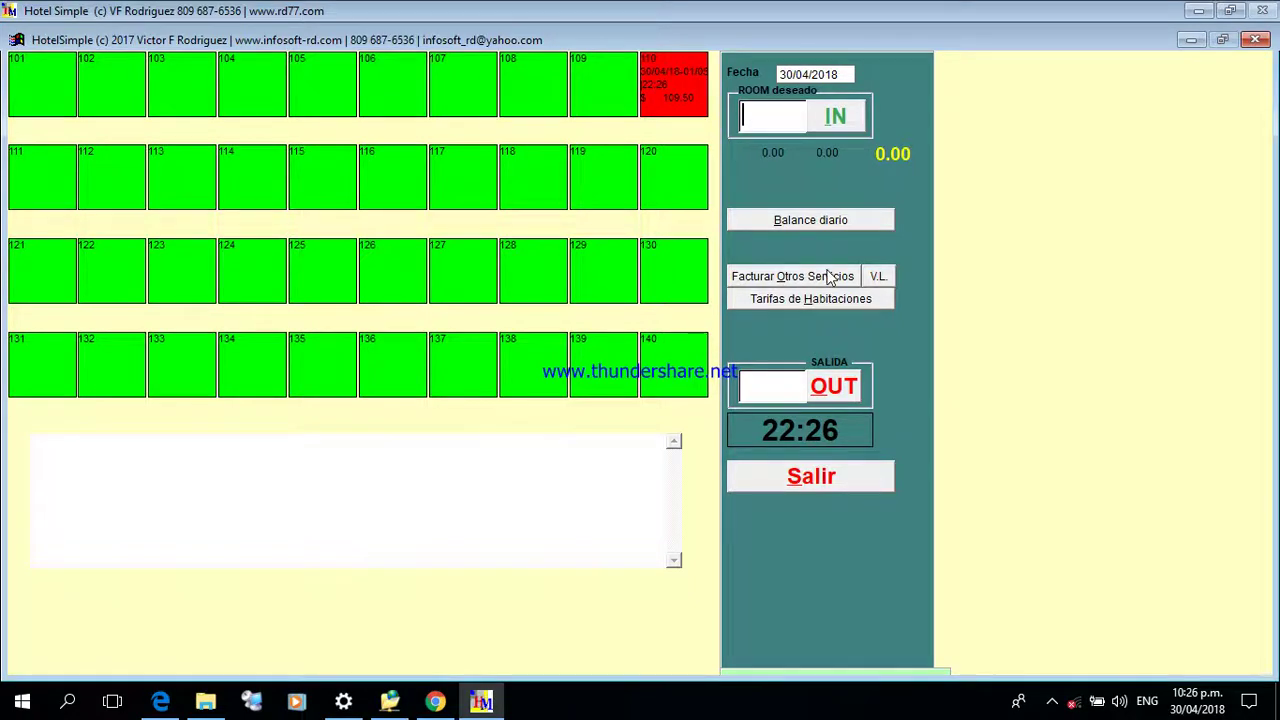
Start another services invoice for room 110 and open the inventory of products and services
{"action": "type", "text": "110"}
{"action": "key", "text": "Tab"}
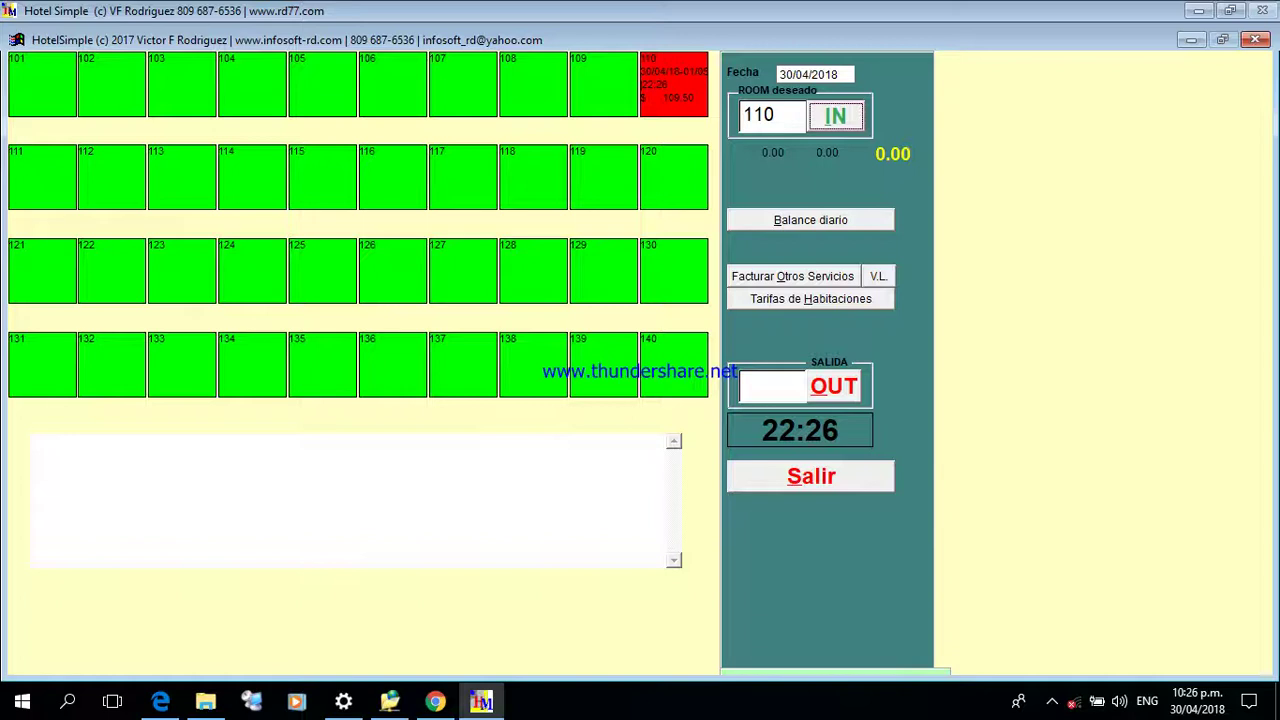
{"action": "left_click", "coordinate": [800, 280]}
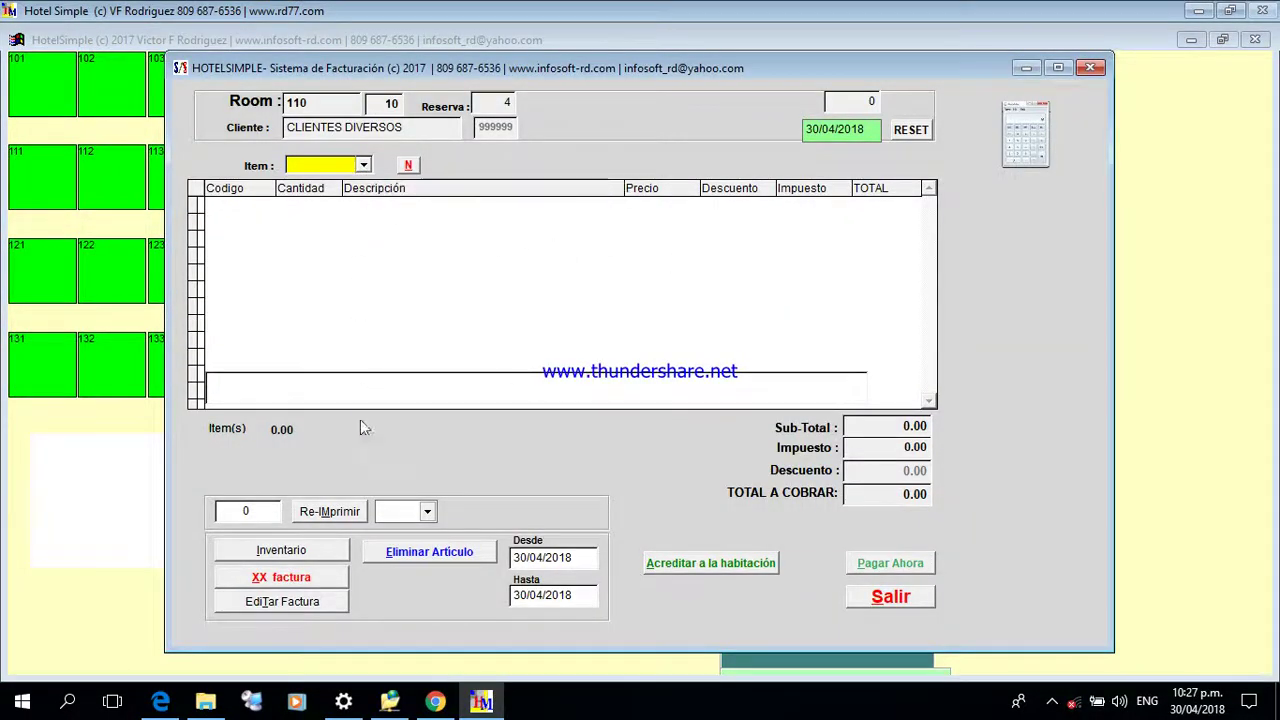
{"action": "left_click", "coordinate": [290, 552]}
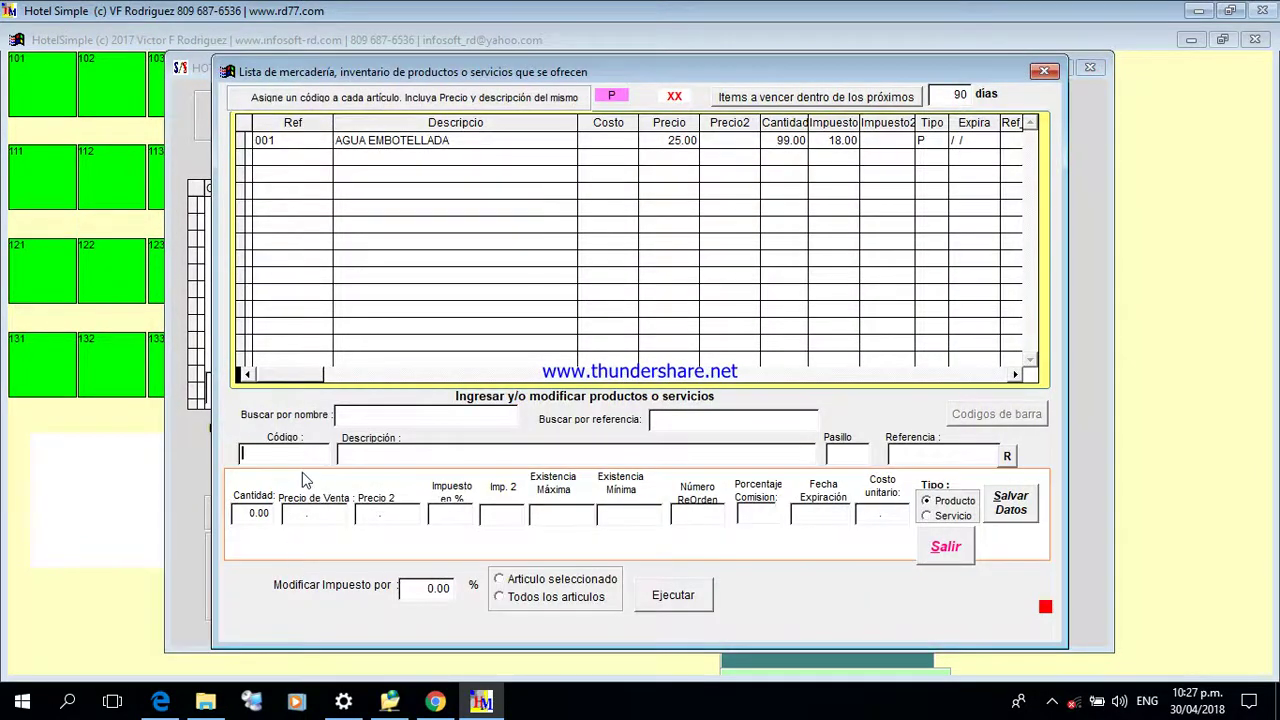
Add product 002, BEBIDA GASEOSA, with quantity 10 and sale price 15, save it and close the inventory
{"action": "type", "text": "002"}
{"action": "key", "text": "Return"}
{"action": "type", "text": "BEBIDA GASE"}
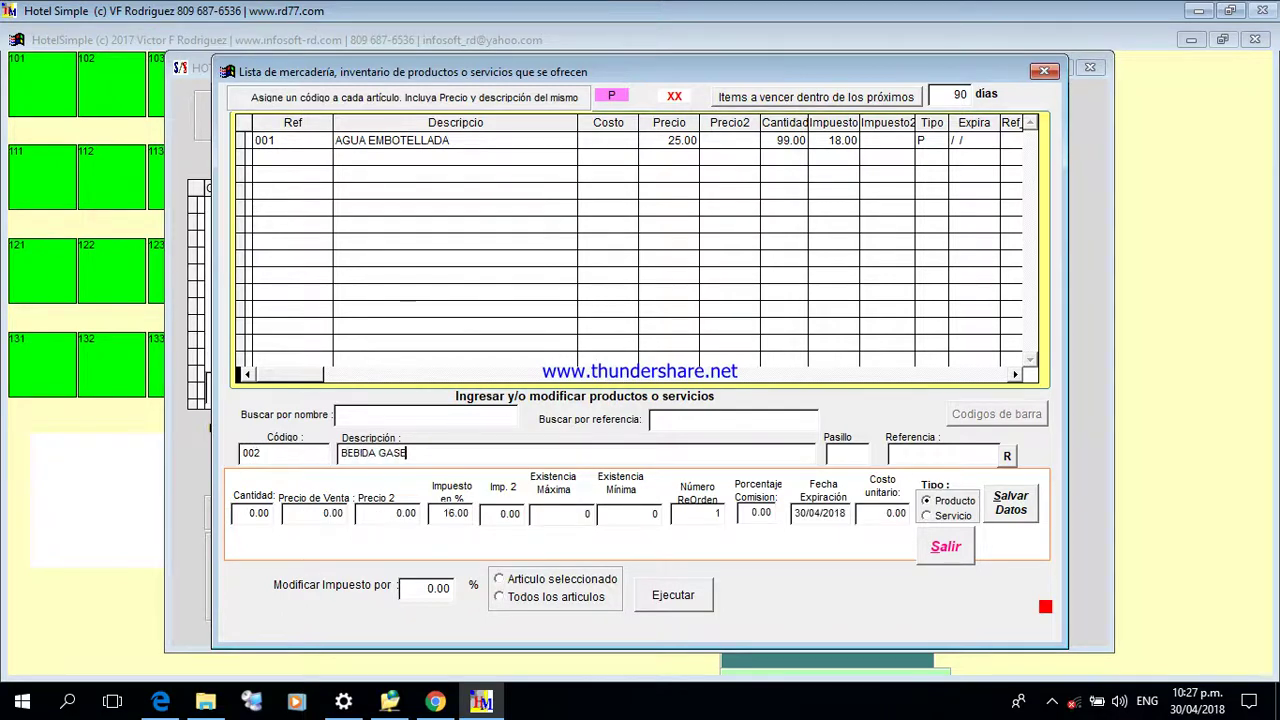
{"action": "type", "text": "OSA"}
{"action": "key", "text": "Return"}
{"action": "type", "text": "10"}
{"action": "key", "text": "Return"}
{"action": "type", "text": "15"}
{"action": "key", "text": "Return"}
{"action": "left_click", "coordinate": [1020, 508]}
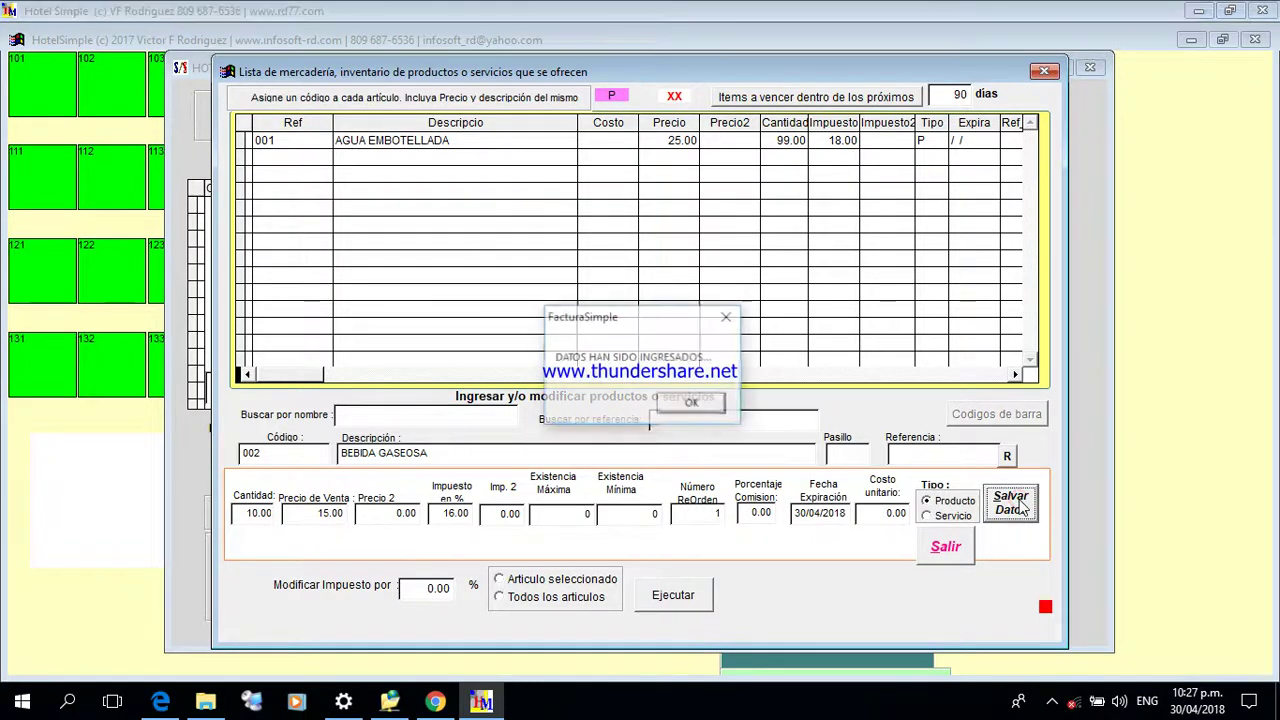
{"action": "left_click", "coordinate": [695, 405]}
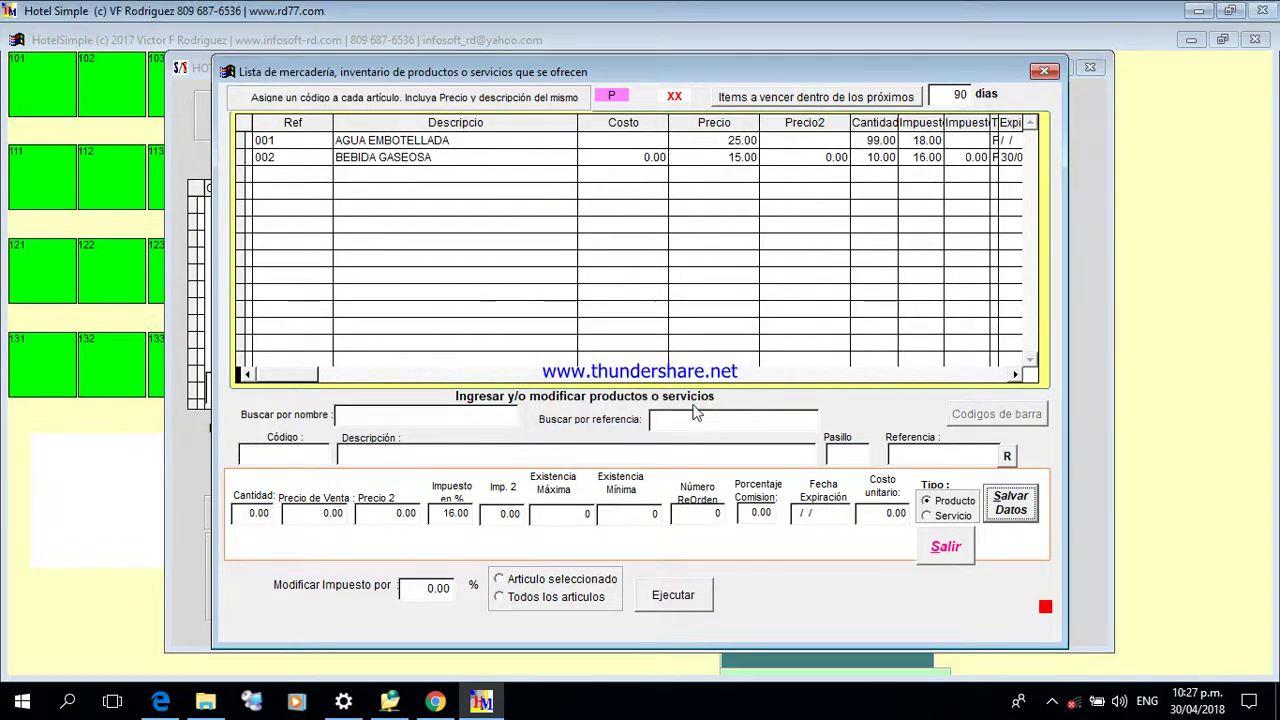
{"action": "left_click", "coordinate": [948, 548]}
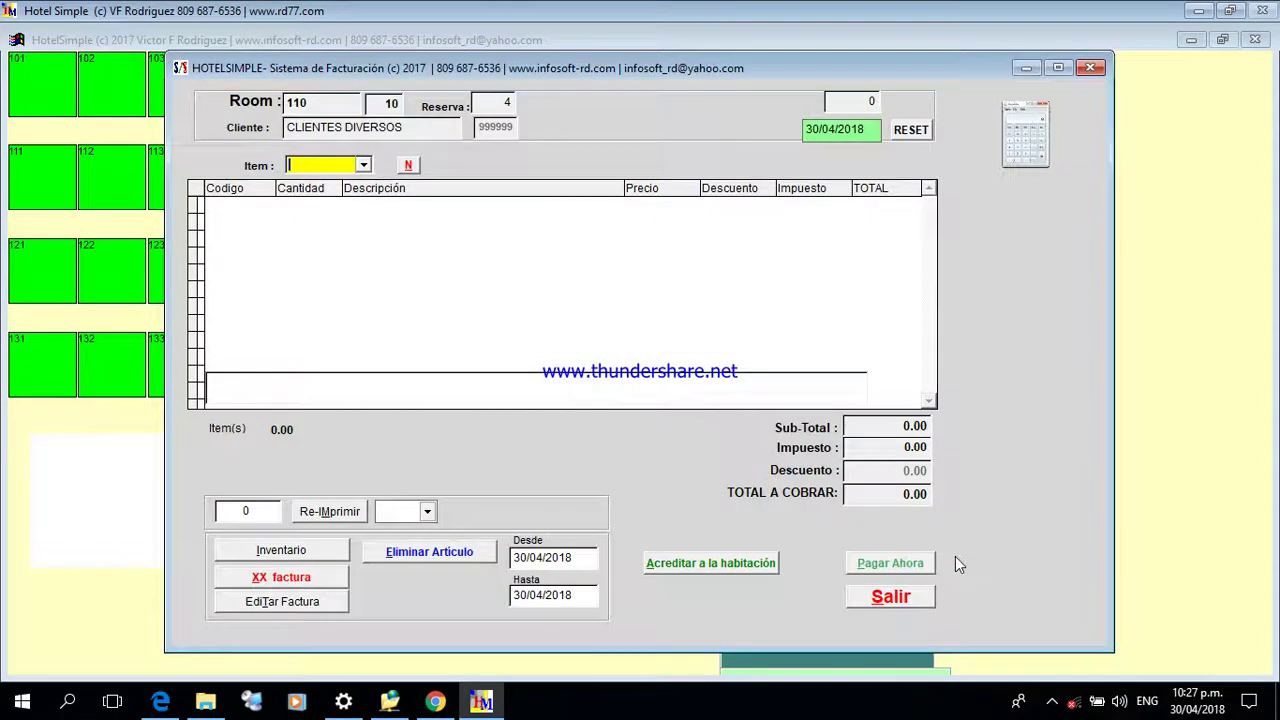
Add one BEBIDA GASEOSA to the invoice and credit the charge to room 110
{"action": "left_click", "coordinate": [364, 166]}
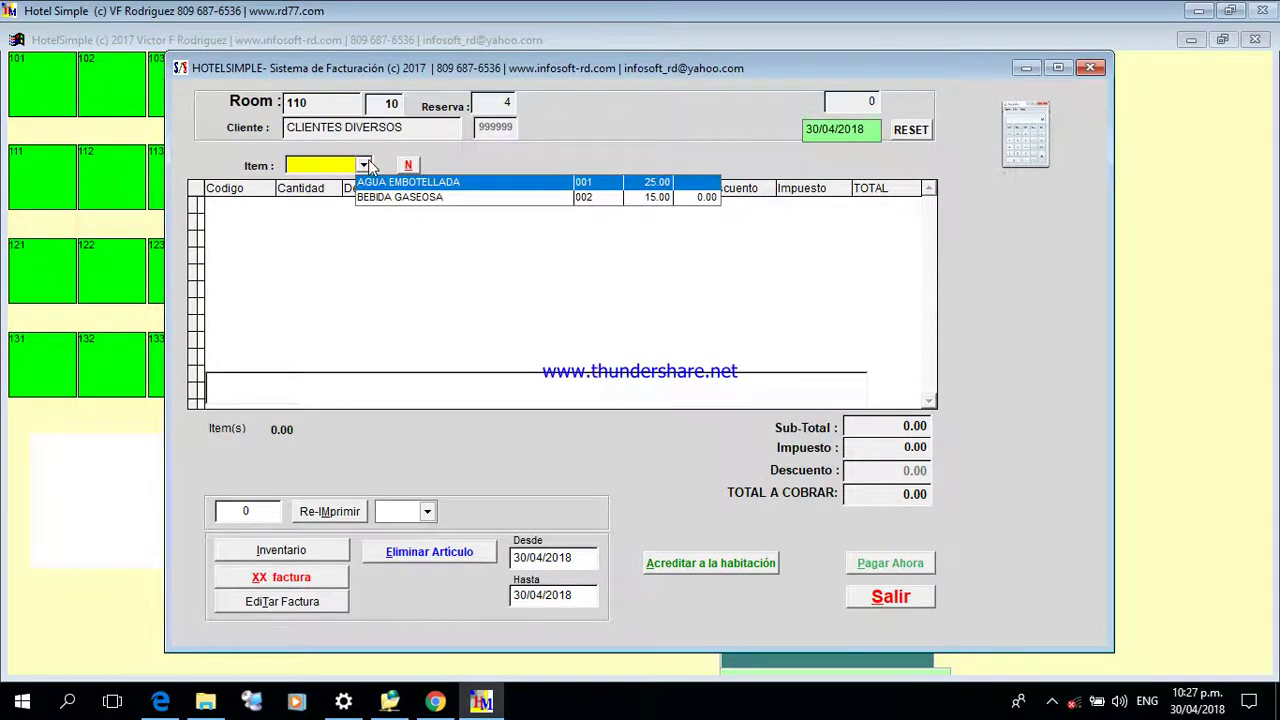
{"action": "left_click", "coordinate": [388, 200]}
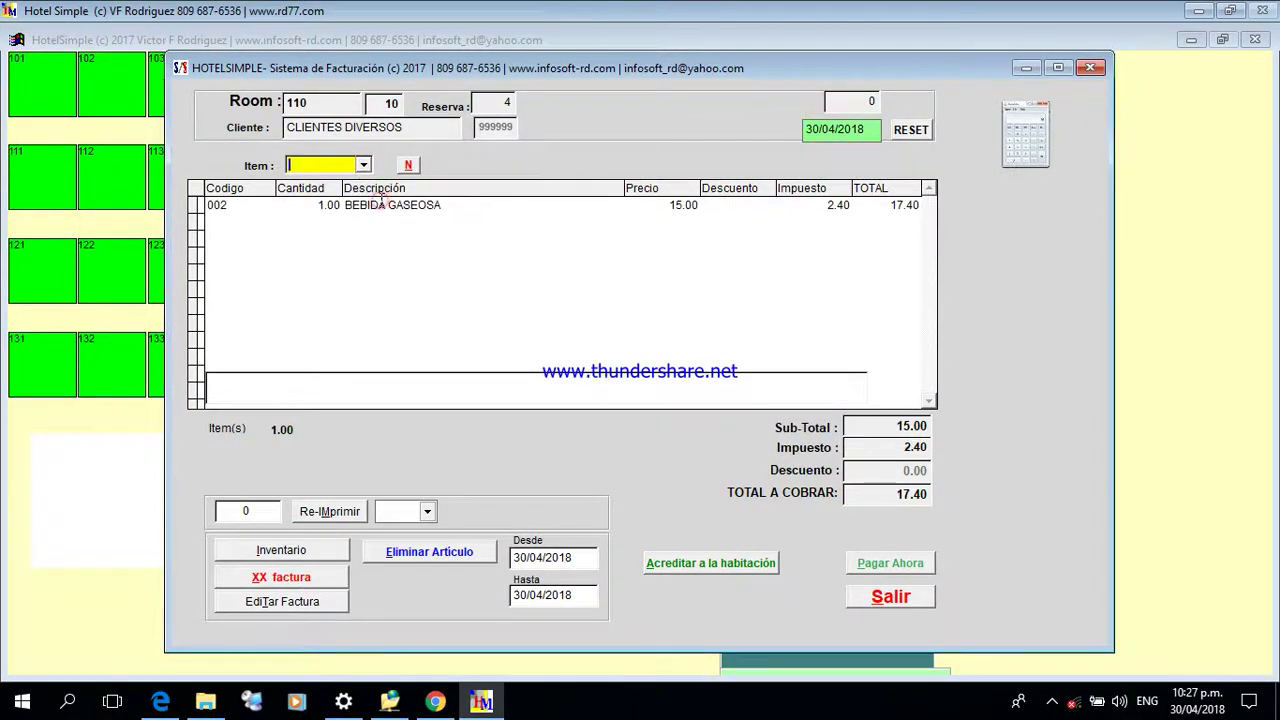
{"action": "left_click", "coordinate": [710, 563]}
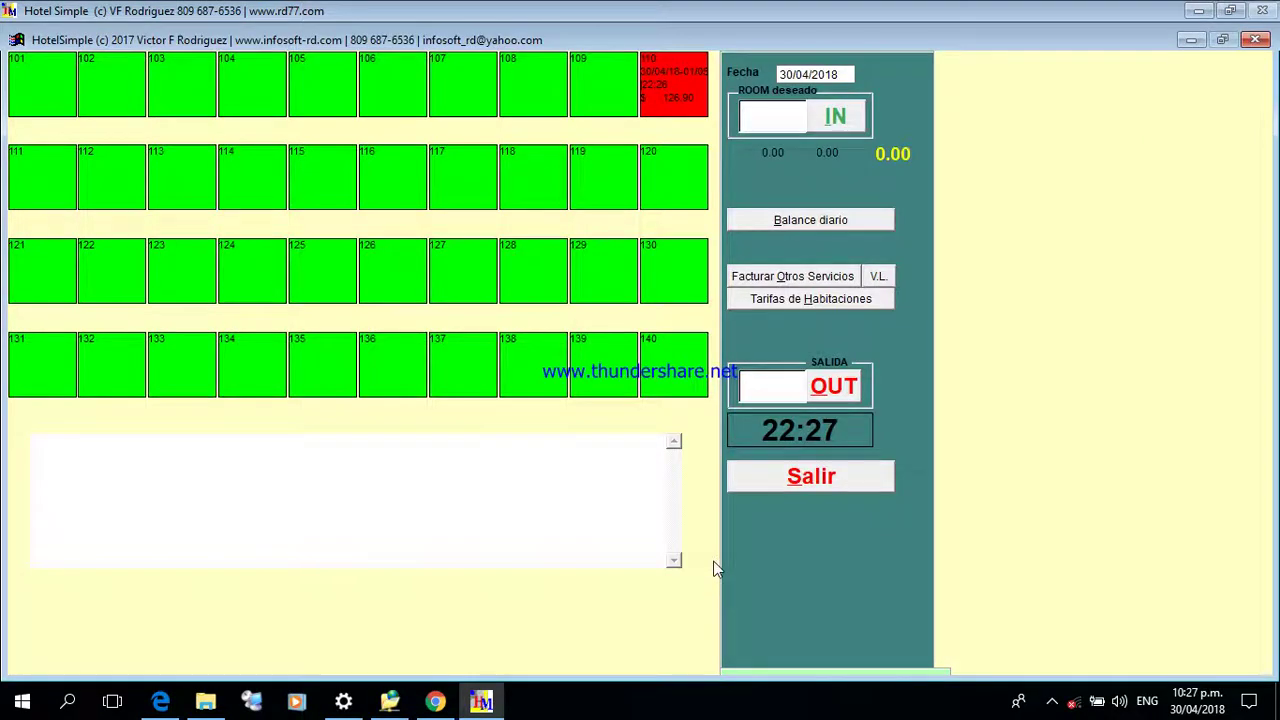
Check out room 110 and confirm vacating it
{"action": "left_click", "coordinate": [755, 388]}
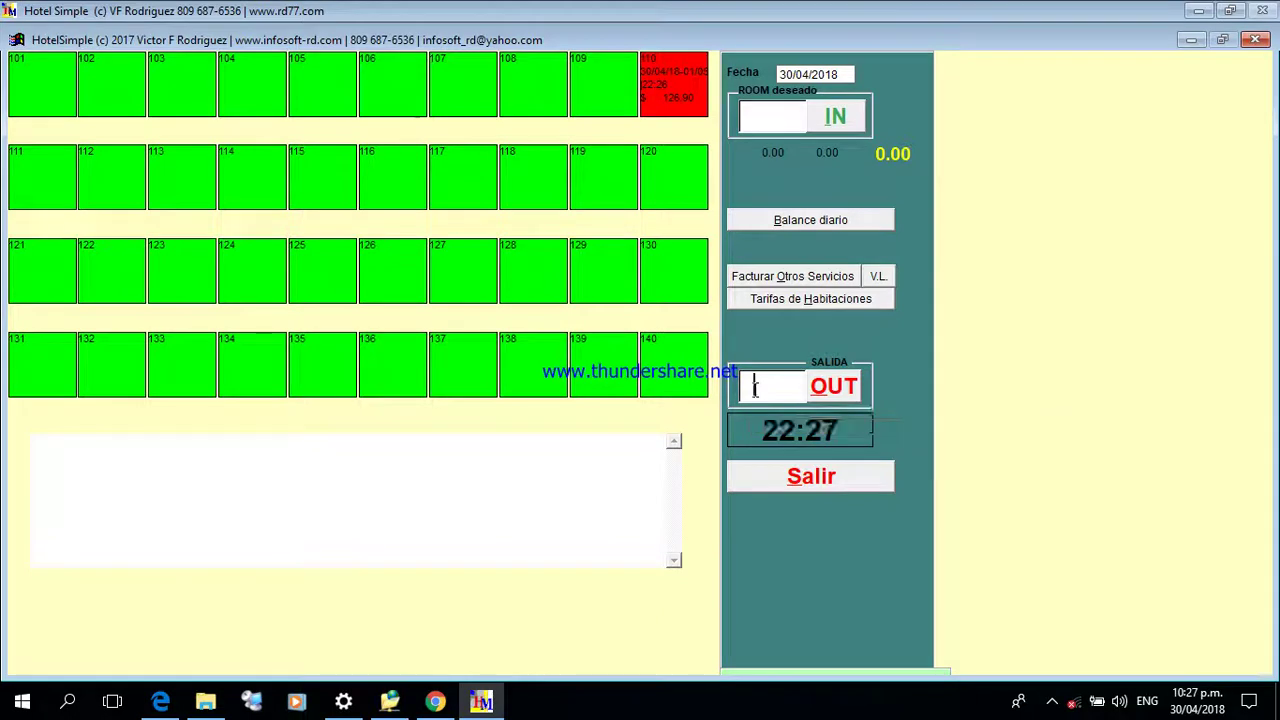
{"action": "type", "text": "11"}
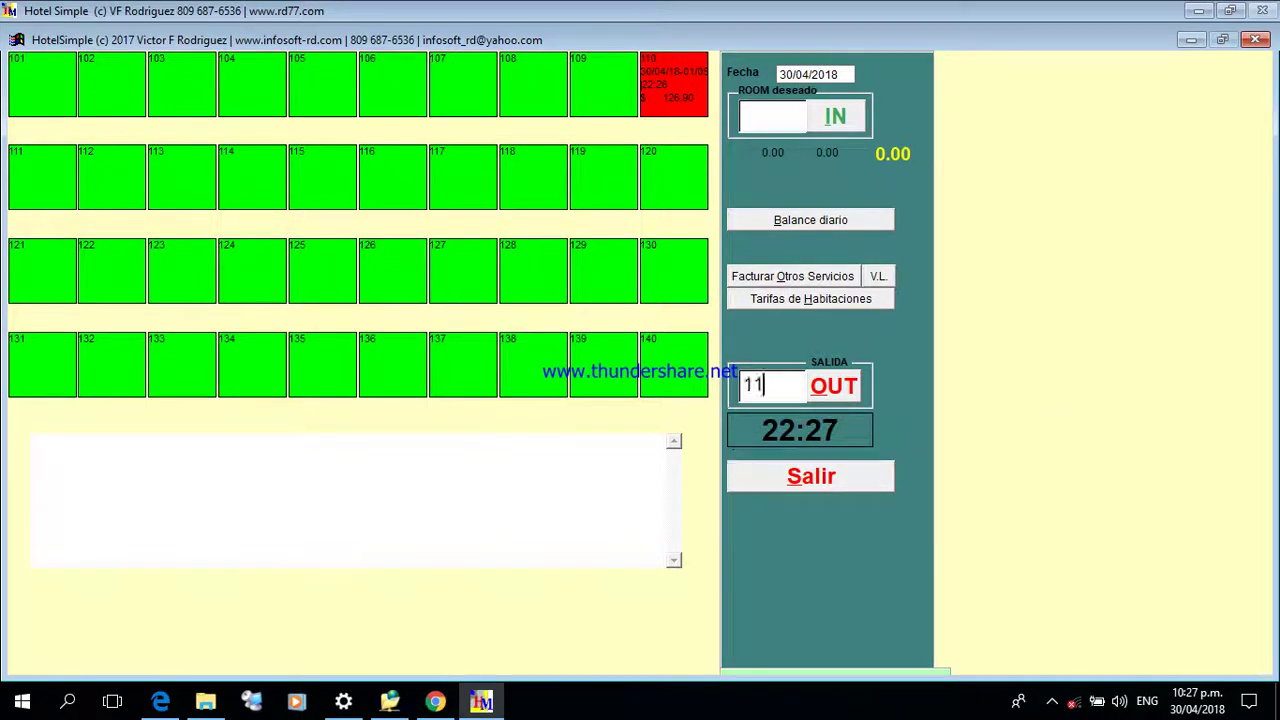
{"action": "type", "text": "0"}
{"action": "key", "text": "Return"}
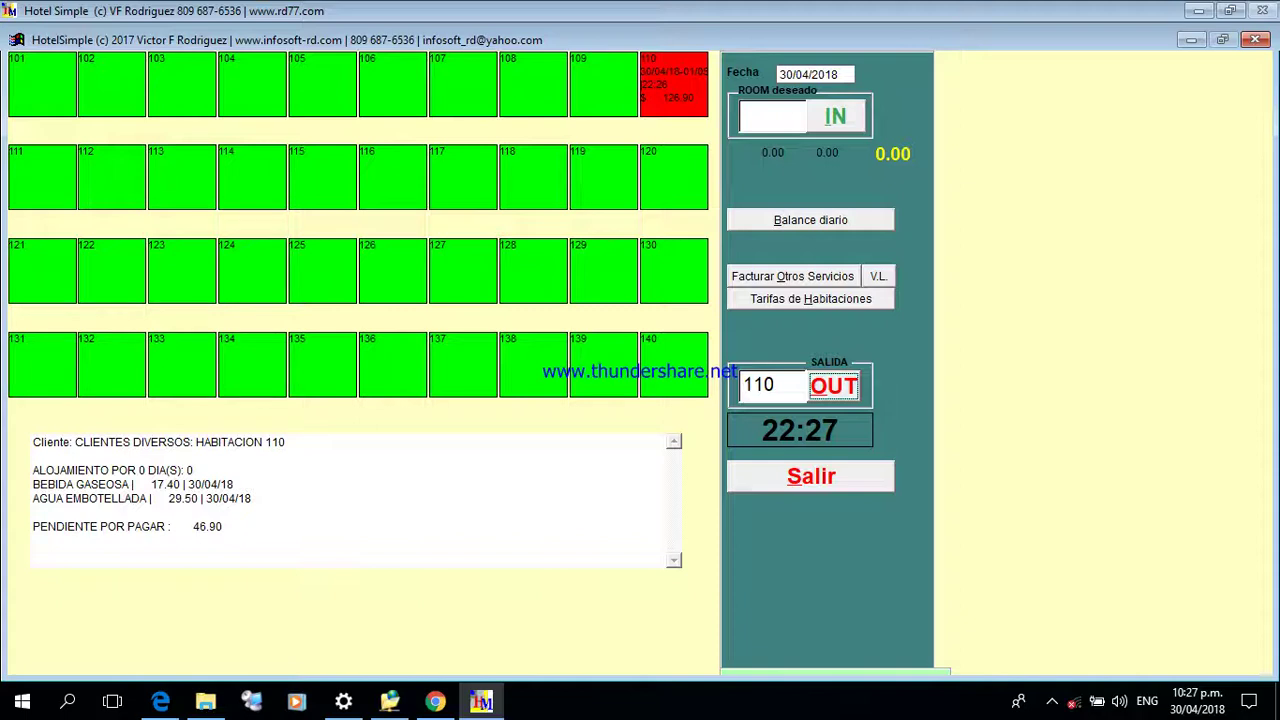
{"action": "left_click", "coordinate": [839, 392]}
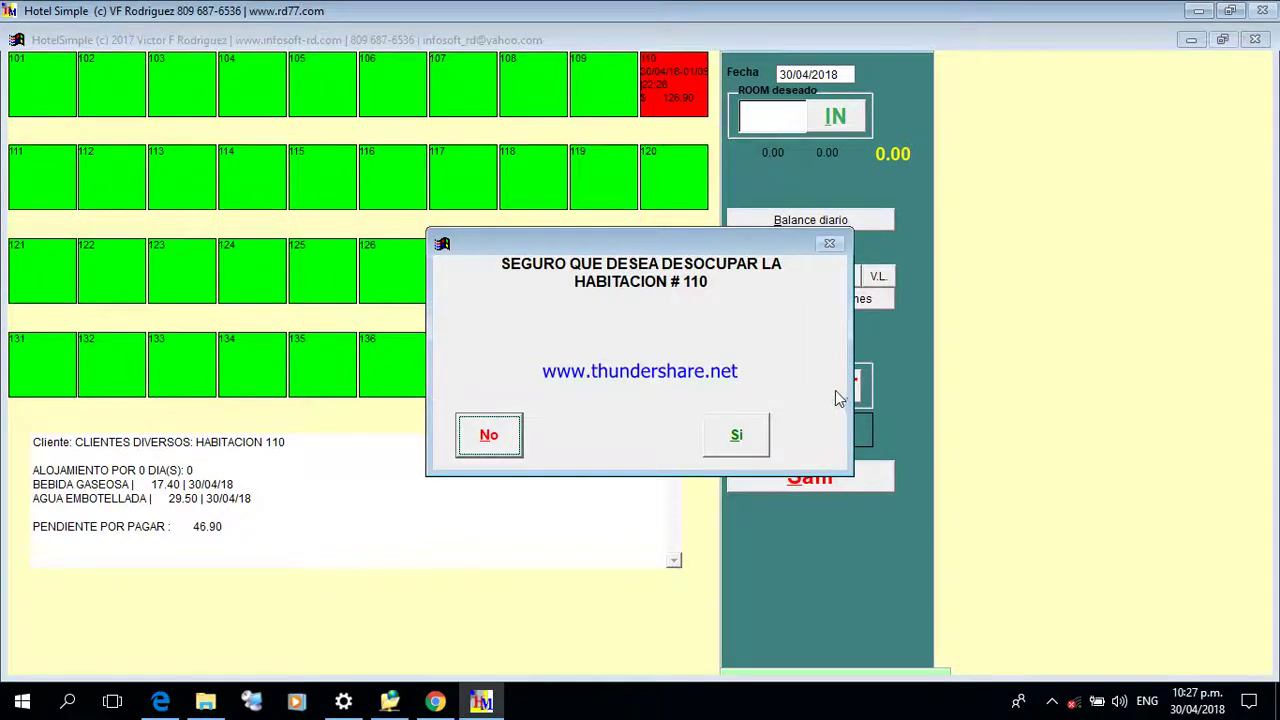
{"action": "left_click", "coordinate": [748, 443]}
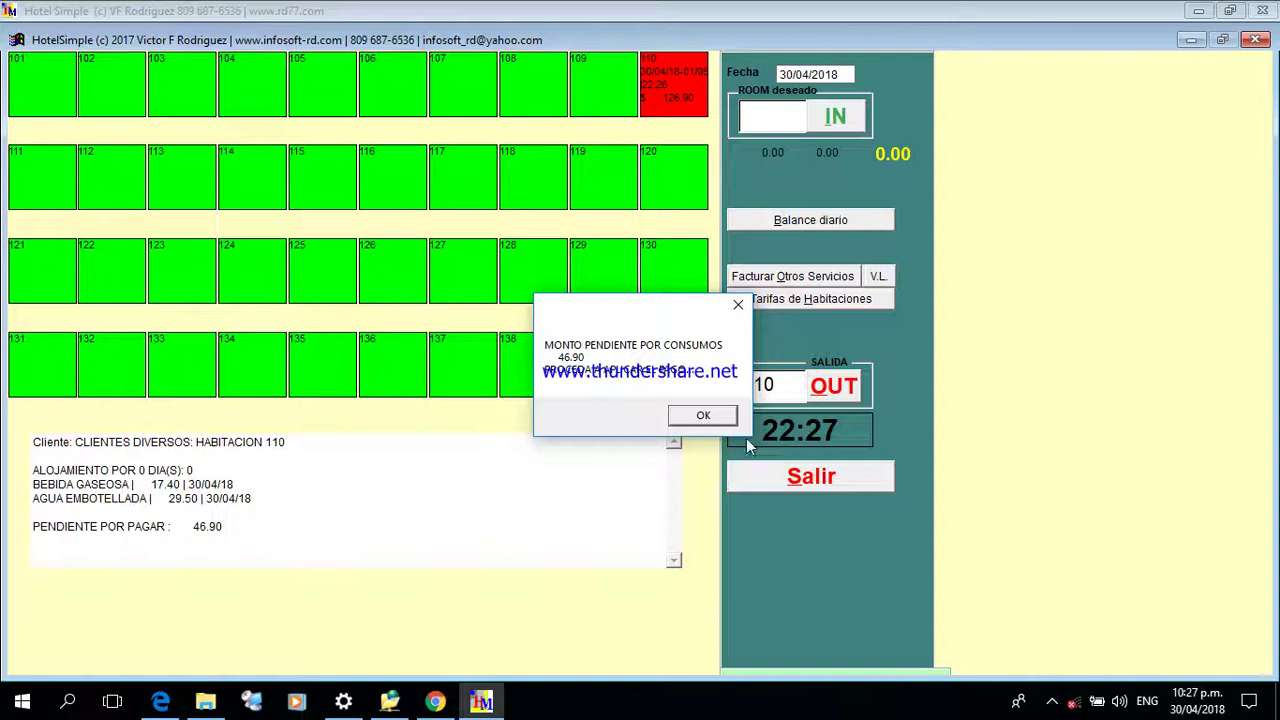
Pay the pending consumption of room 110, view the receipt preview full size and close it
{"action": "left_click", "coordinate": [705, 416]}
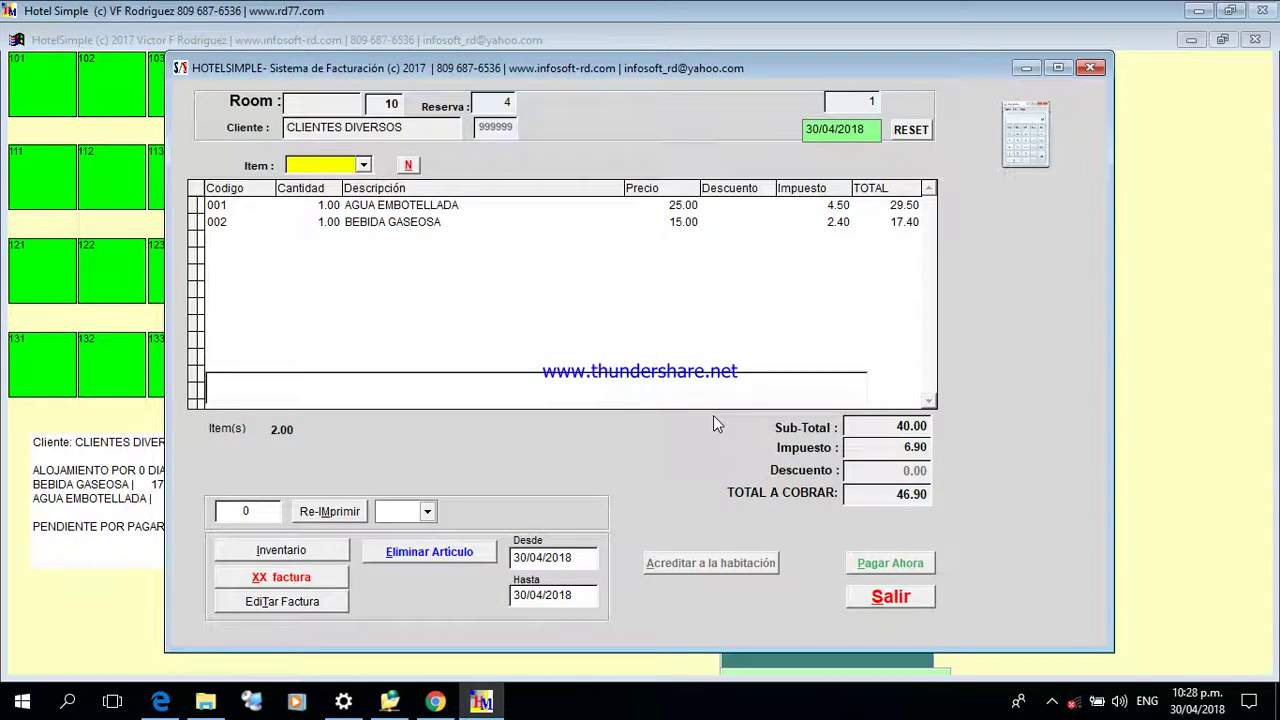
{"action": "left_click", "coordinate": [890, 564]}
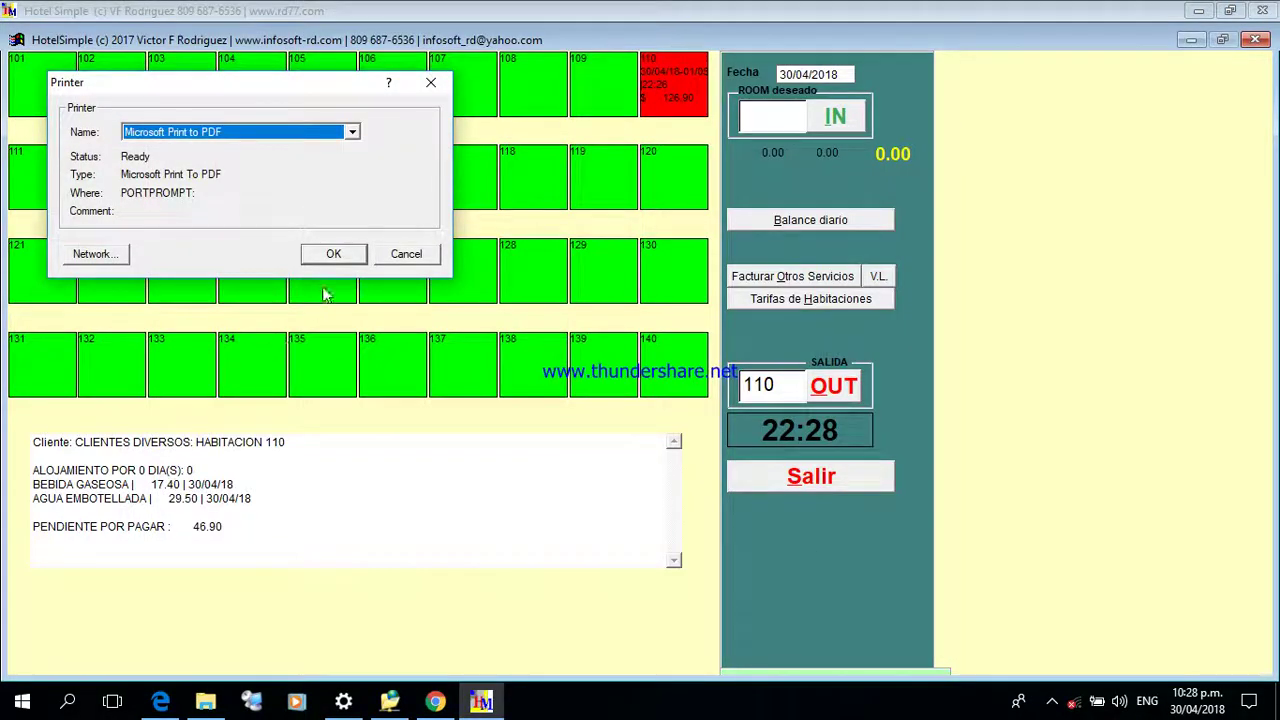
{"action": "left_click", "coordinate": [334, 253]}
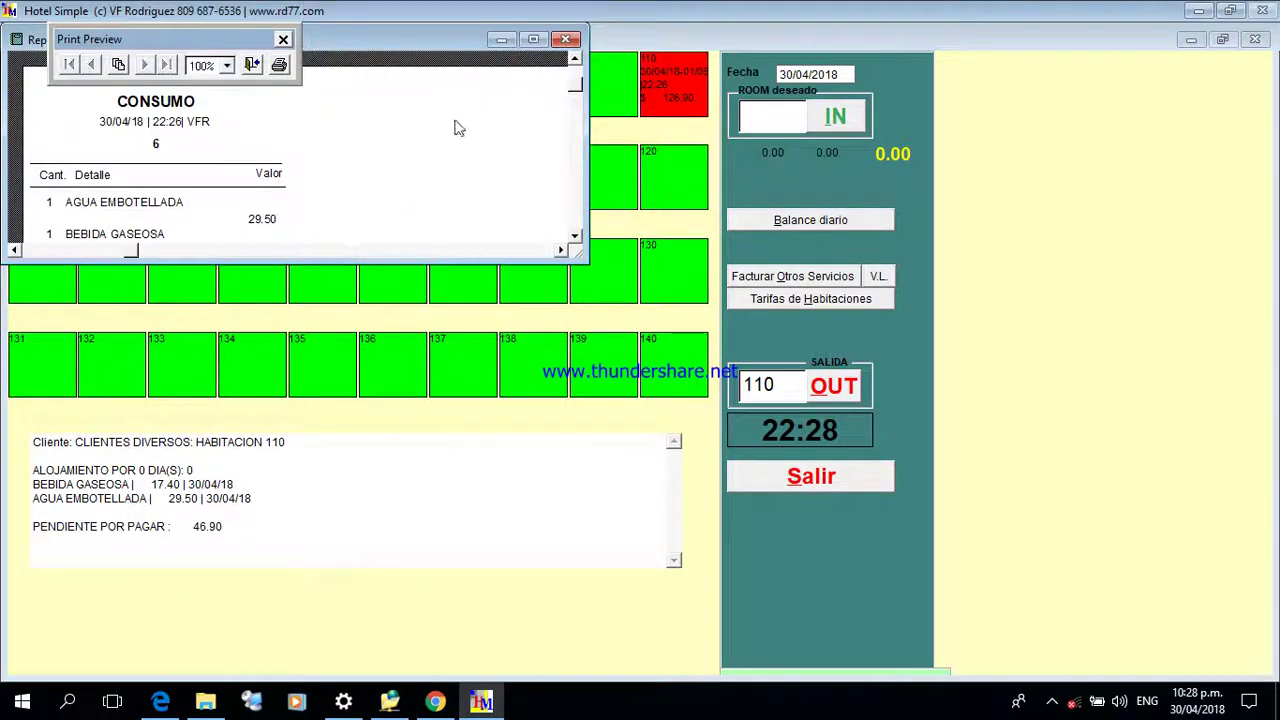
{"action": "left_click", "coordinate": [533, 39]}
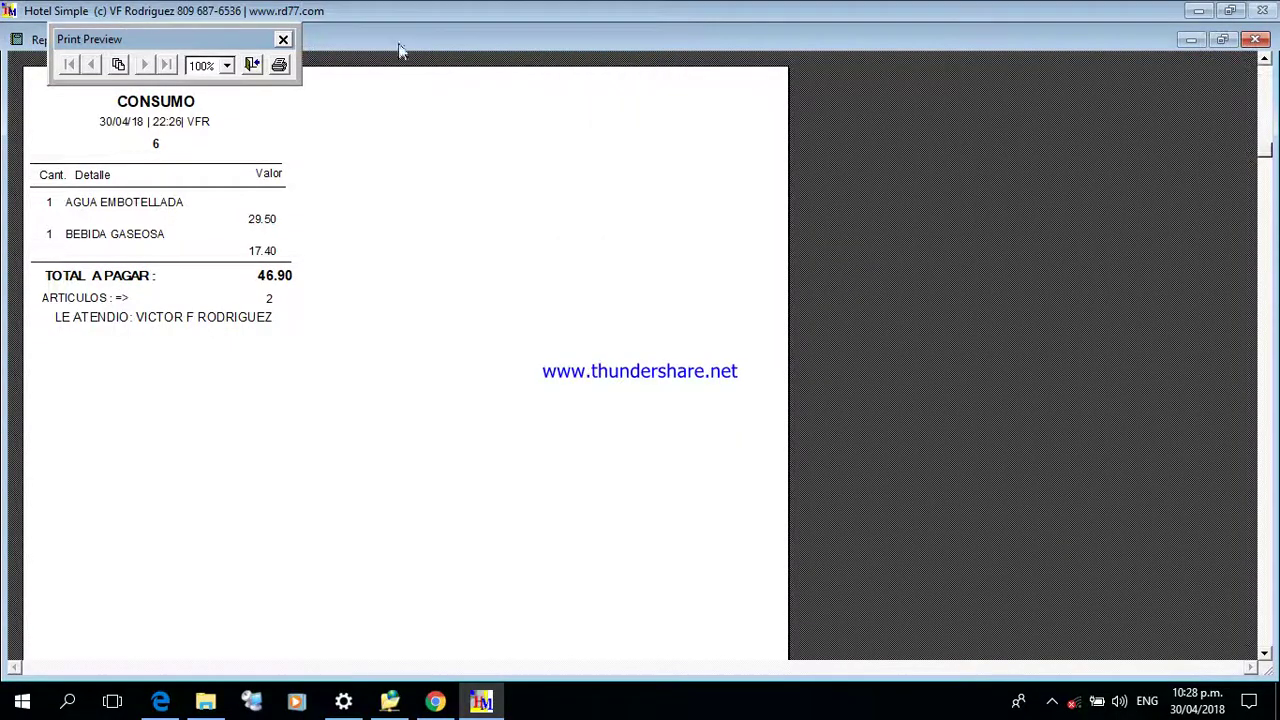
{"action": "left_click", "coordinate": [1258, 42]}
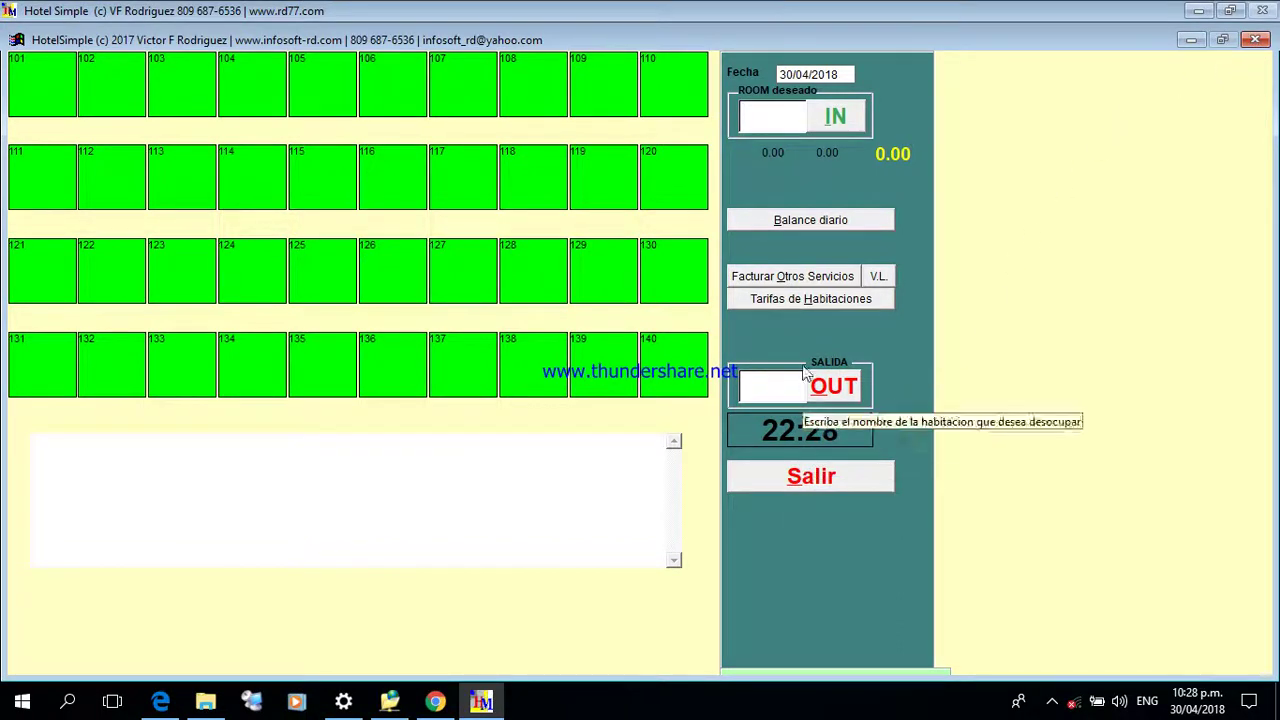
View the sold items report for 30/04/2018 full size, and close the preview and the reports window
{"action": "left_click", "coordinate": [811, 220]}
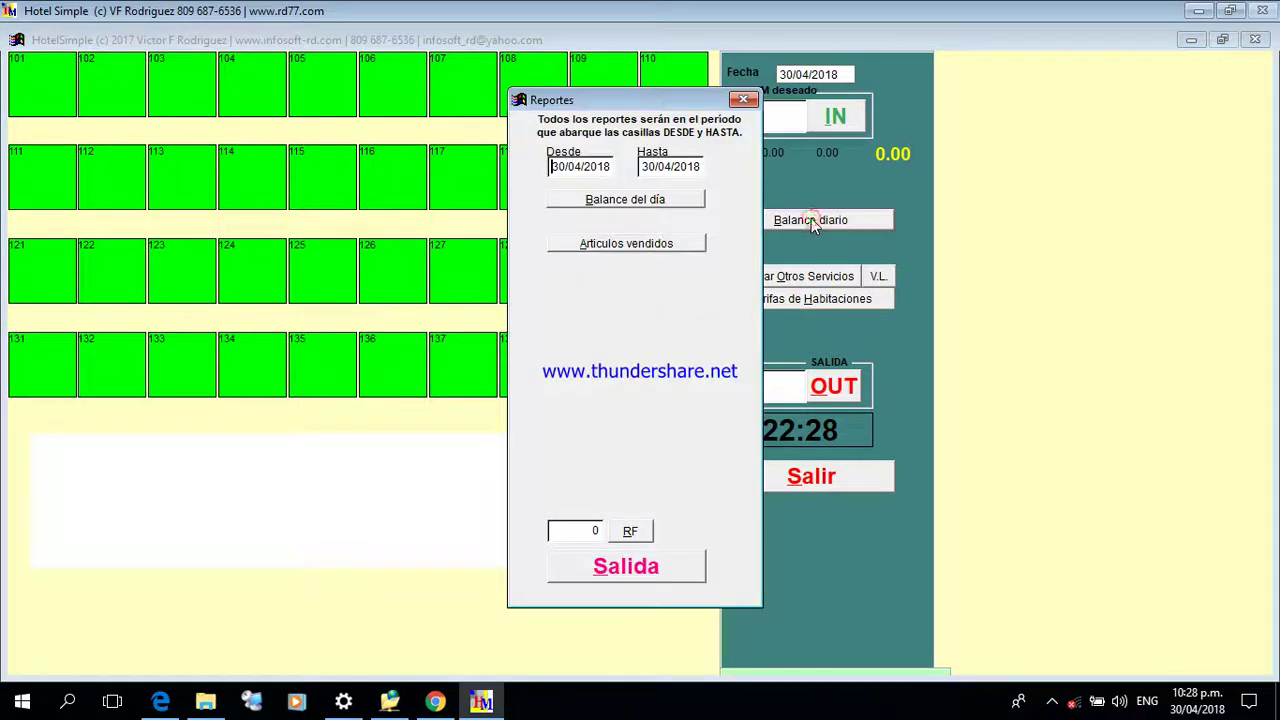
{"action": "left_click", "coordinate": [625, 244]}
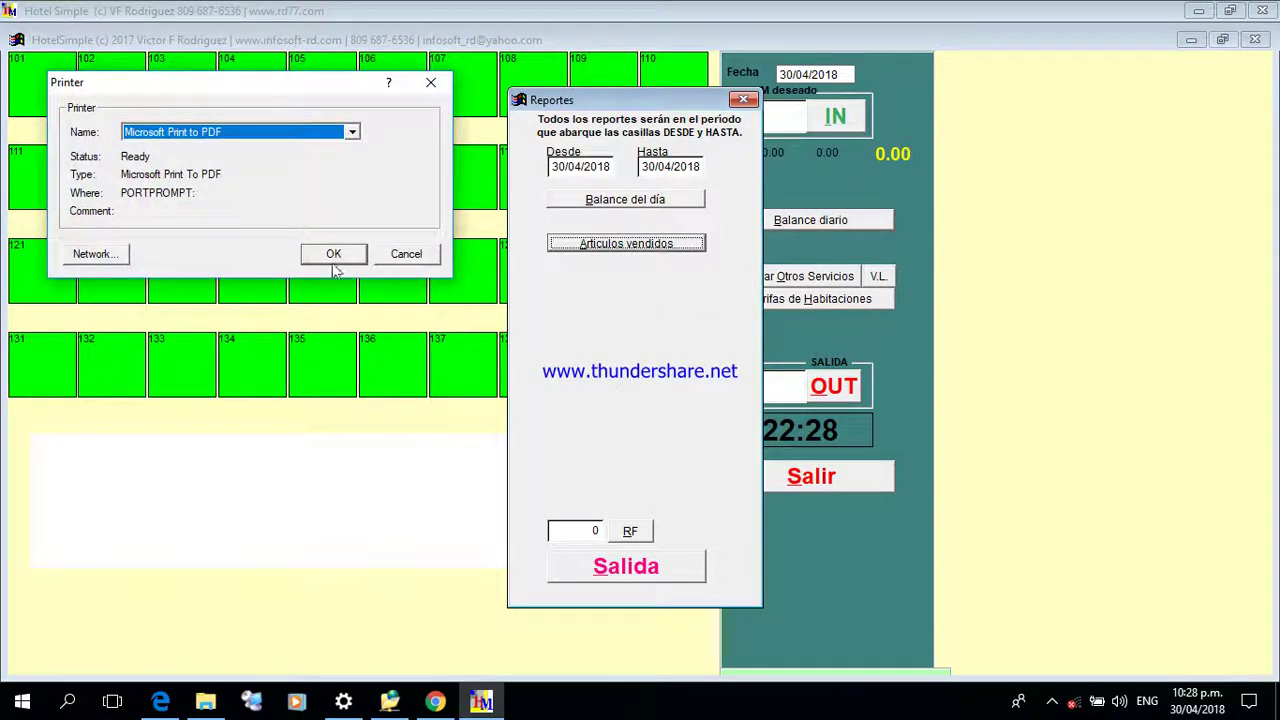
{"action": "left_click", "coordinate": [332, 252]}
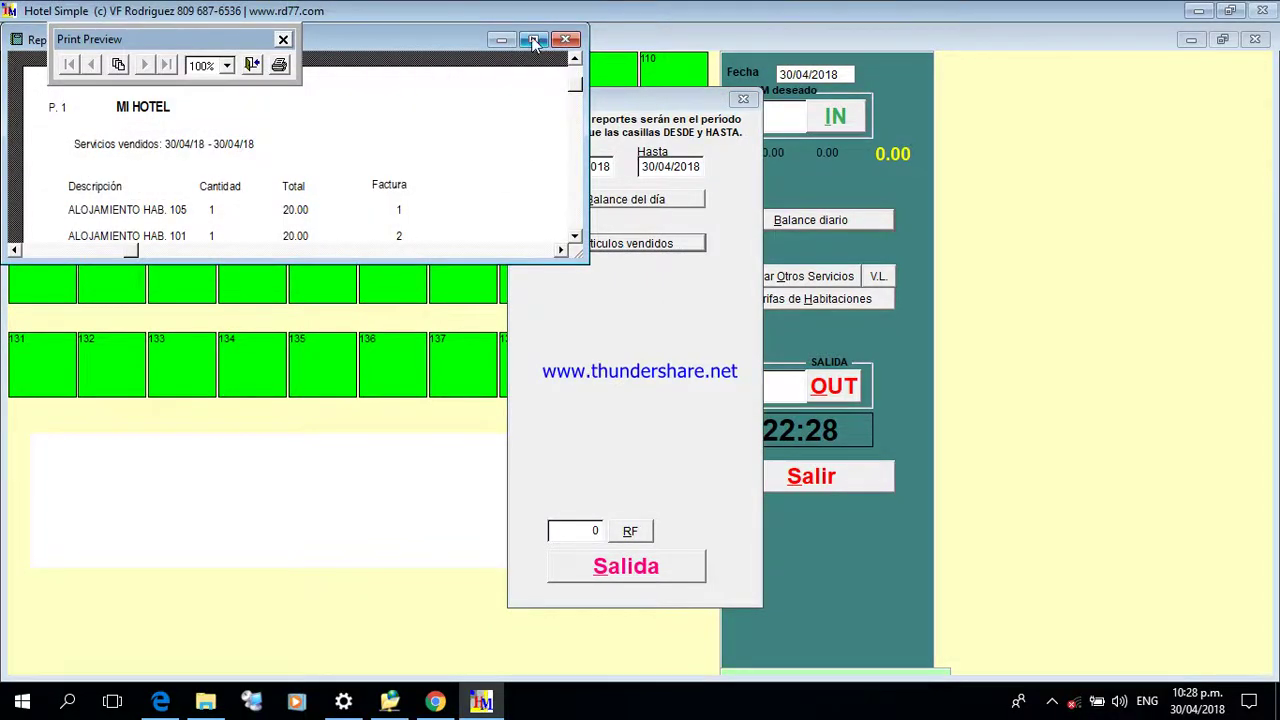
{"action": "left_click", "coordinate": [533, 39]}
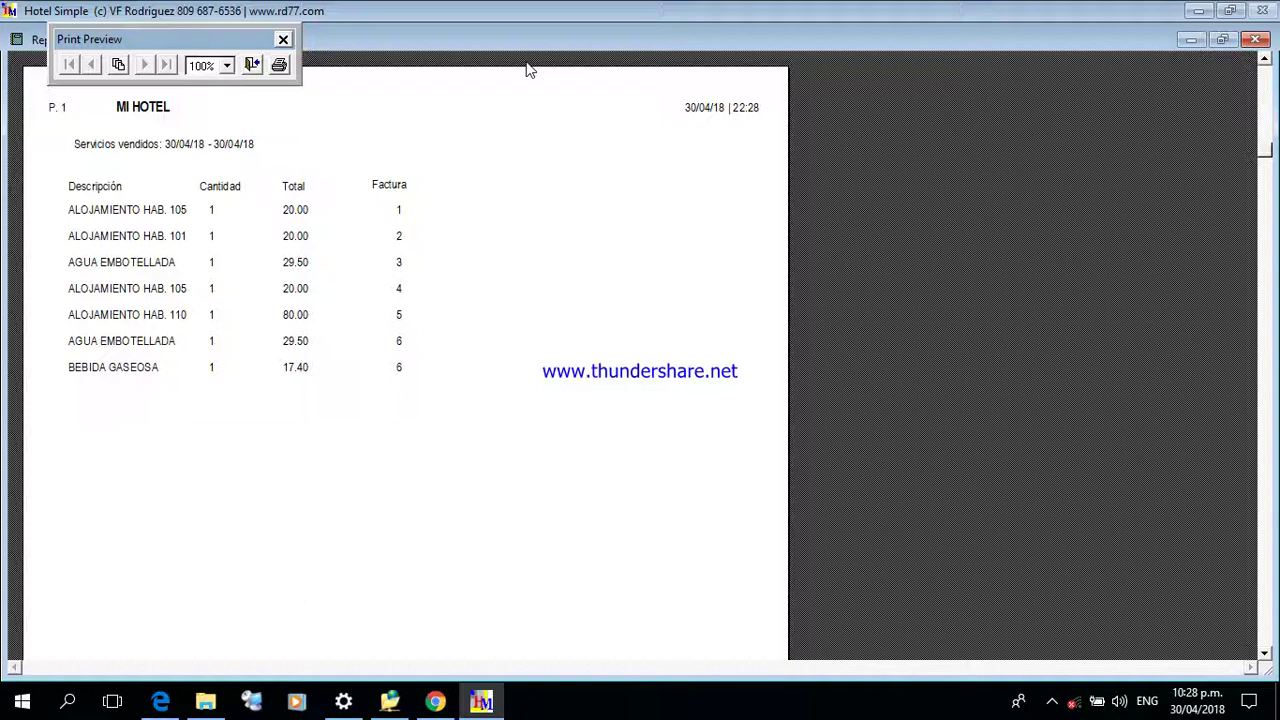
{"action": "key", "text": "Escape"}
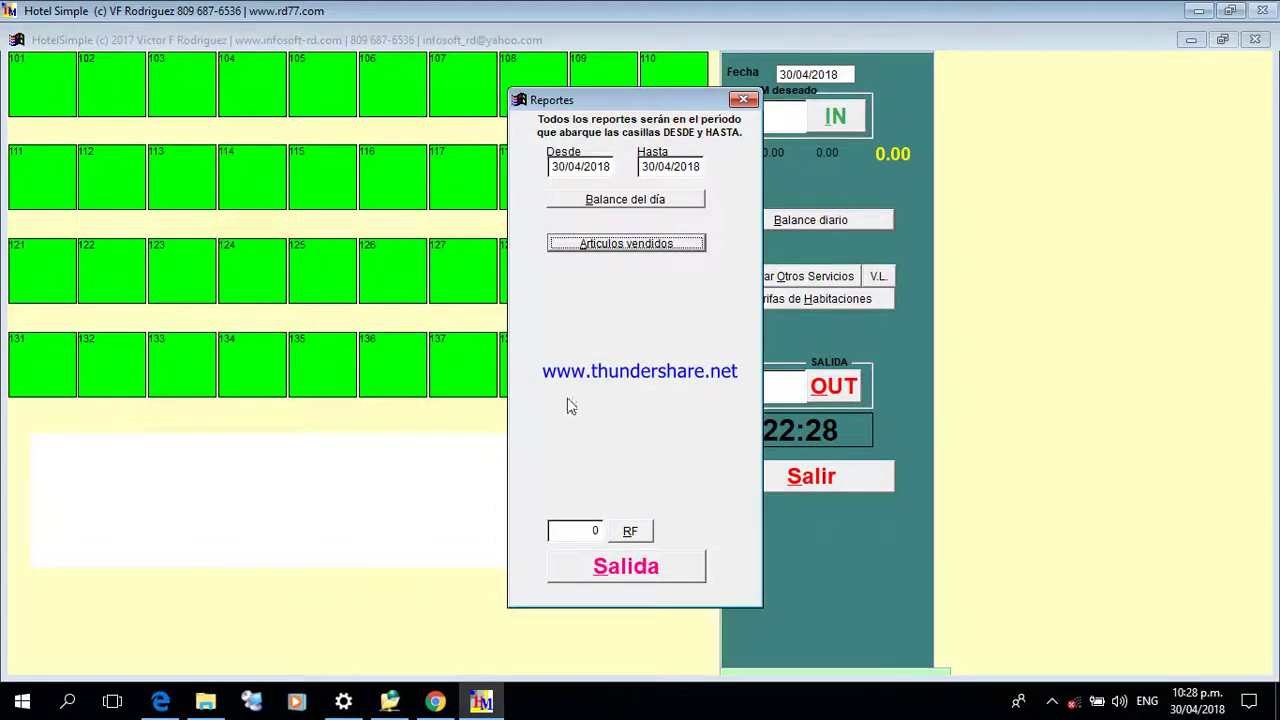
{"action": "left_click", "coordinate": [640, 575]}
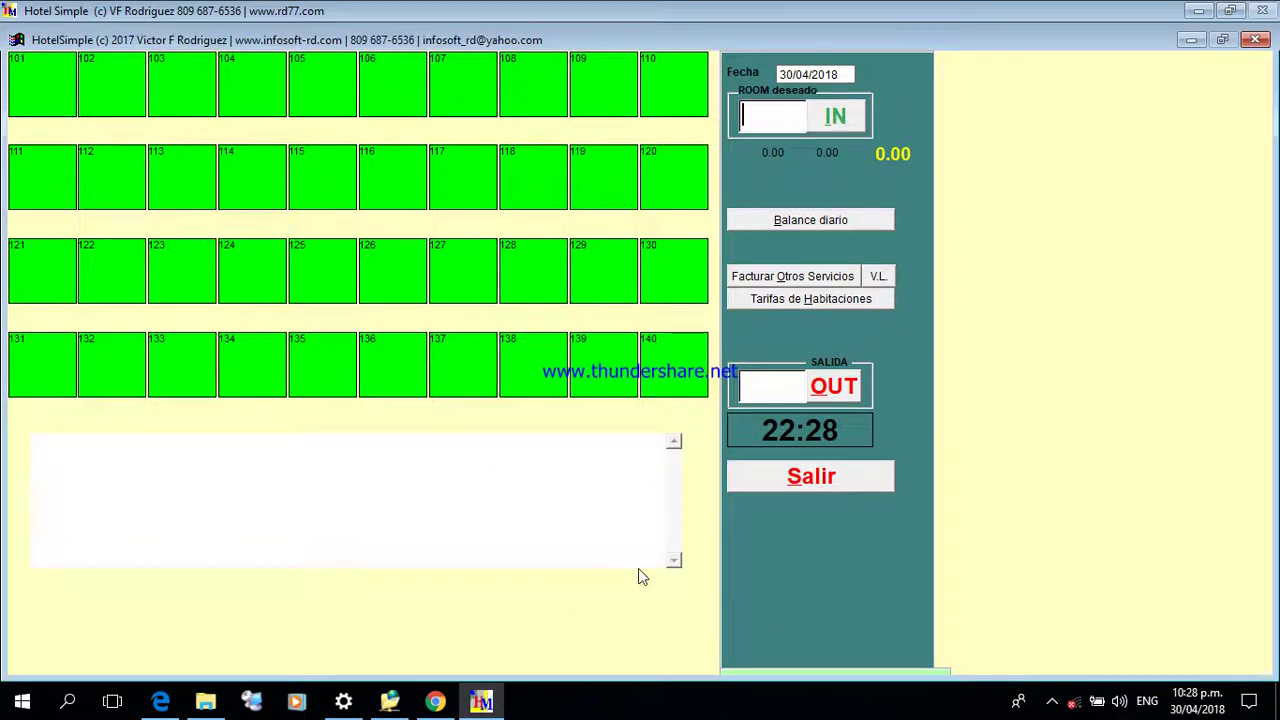
Leave the room screen, open the system data configuration and set the company name to HOTEL DE LOS REYES
{"action": "left_click", "coordinate": [829, 482]}
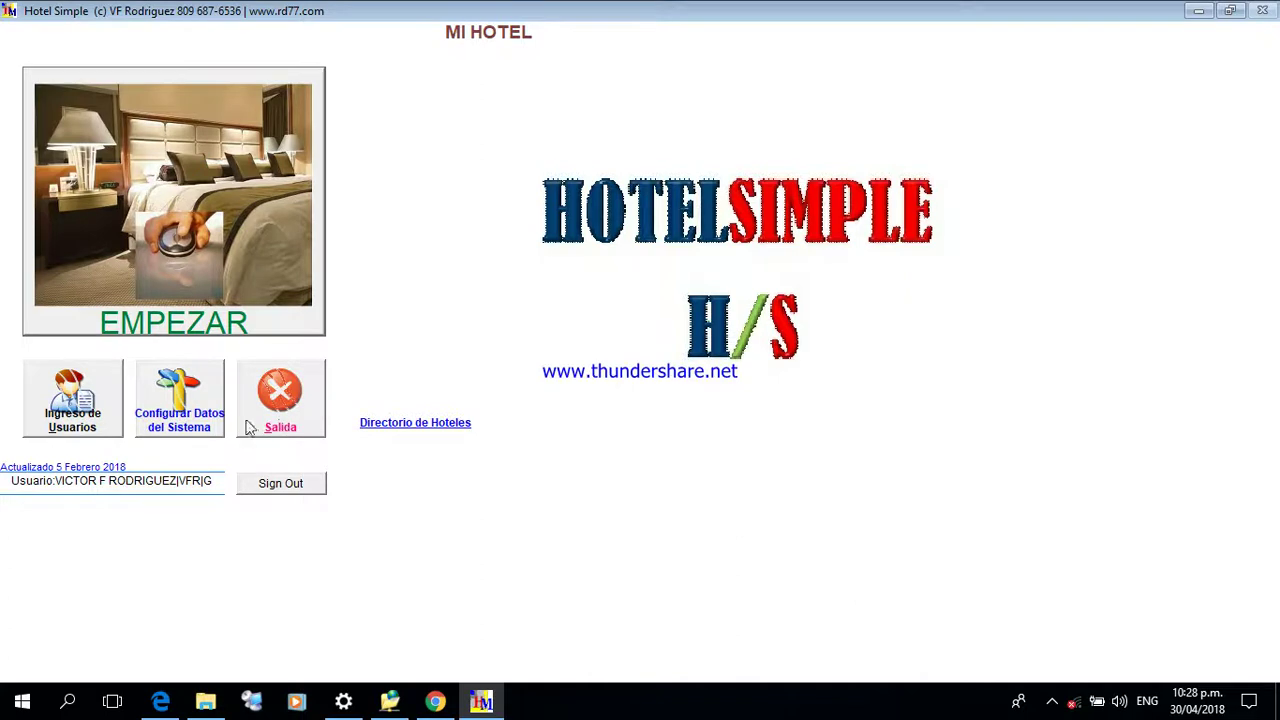
{"action": "left_click", "coordinate": [193, 423]}
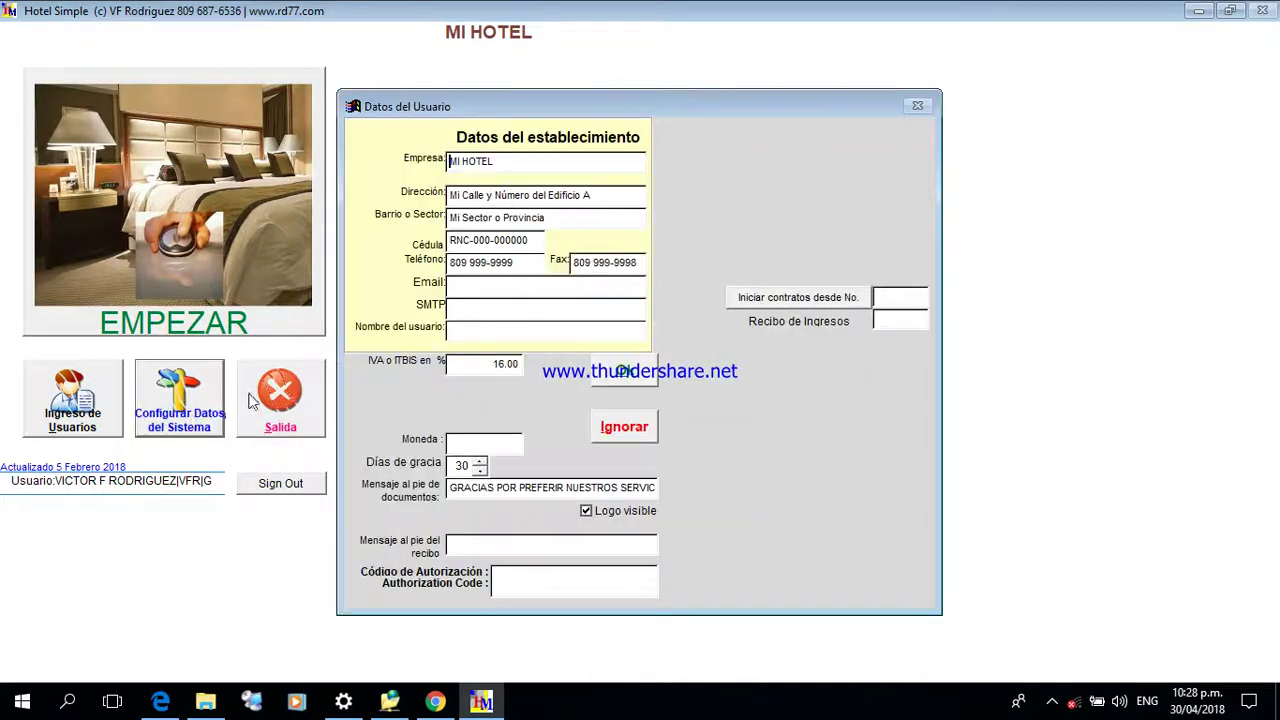
{"action": "left_click_drag", "start_coordinate": [500, 163], "coordinate": [357, 158]}
{"action": "type", "text": "N"}
{"action": "type", "text": "HOT"}
{"action": "type", "text": "EL DE LOS REYES"}
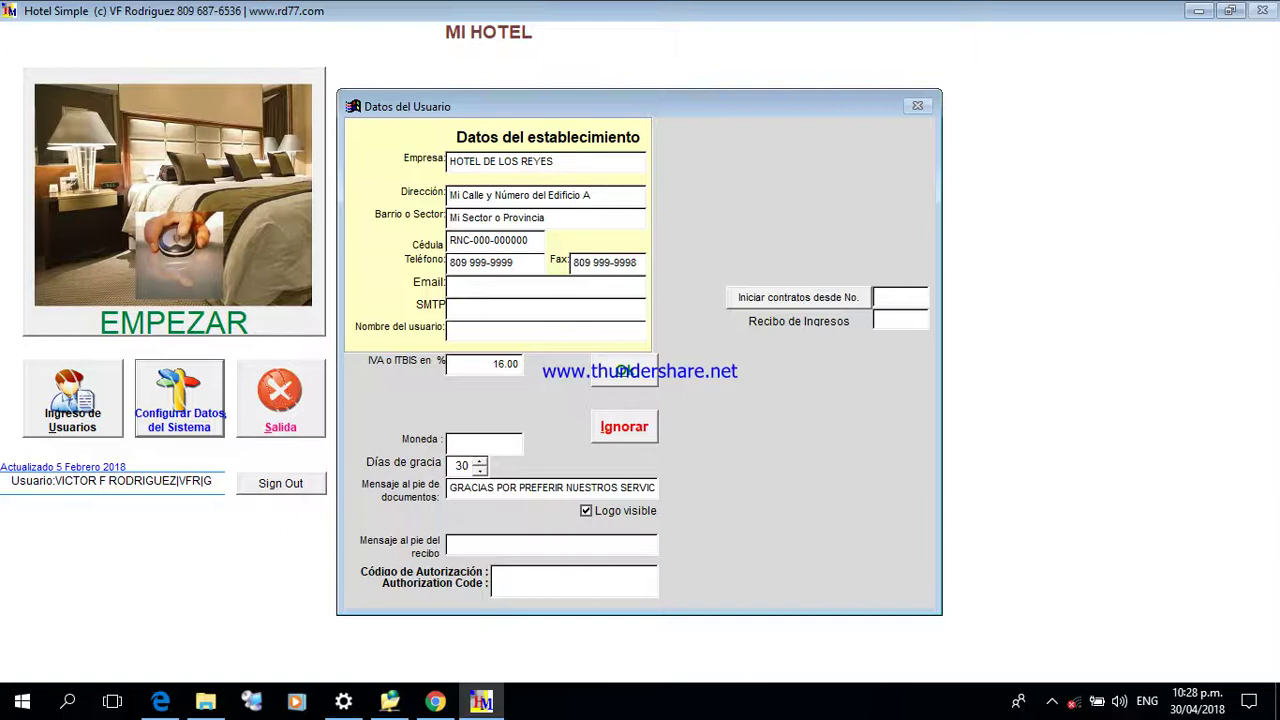
Replace the placeholder in the establishment's address field with the hotel's street address
{"action": "key", "text": "Delete"}
{"action": "key", "text": "Delete"}
{"action": "key", "text": "Delete"}
{"action": "key", "text": "Delete"}
{"action": "key", "text": "Delete"}
{"action": "key", "text": "Delete"}
{"action": "key", "text": "Delete"}
{"action": "key", "text": "Delete"}
{"action": "key", "text": "Delete"}
{"action": "key", "text": "Delete"}
{"action": "key", "text": "Delete"}
{"action": "key", "text": "Delete"}
{"action": "key", "text": "Delete"}
{"action": "key", "text": "Delete"}
{"action": "key", "text": "Delete"}
{"action": "key", "text": "Delete"}
{"action": "key", "text": "Delete"}
{"action": "key", "text": "Delete"}
{"action": "key", "text": "Delete"}
{"action": "key", "text": "Delete"}
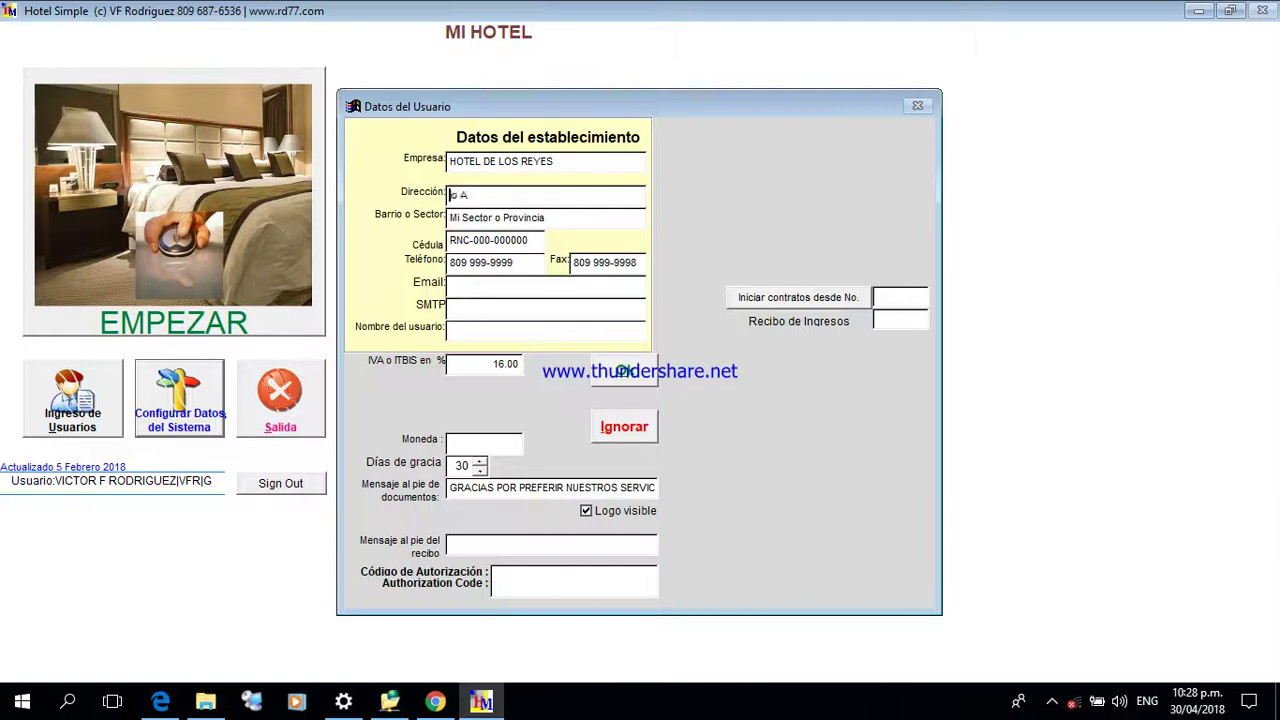
{"action": "type", "text": "Calle Las Nubes esq. El Cielo"}
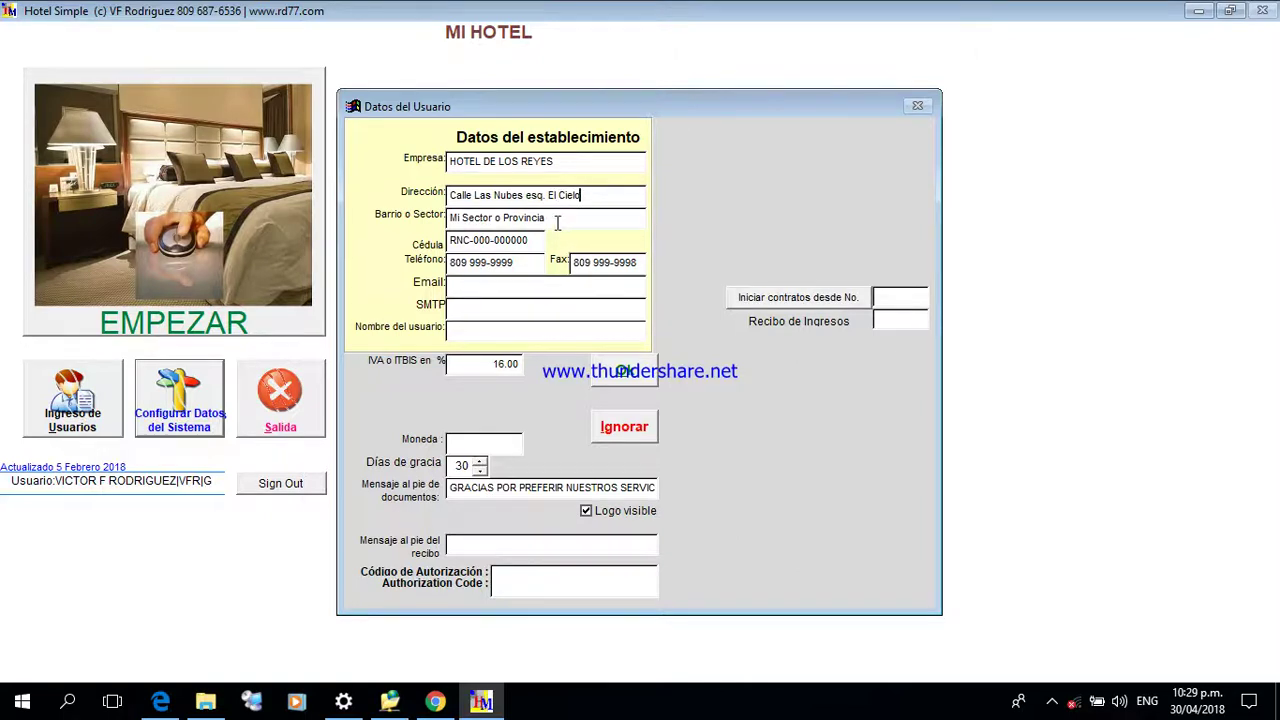
Replace the placeholder neighbourhood or sector with the hotel's own and save the establishment data
{"action": "key", "text": "Tab"}
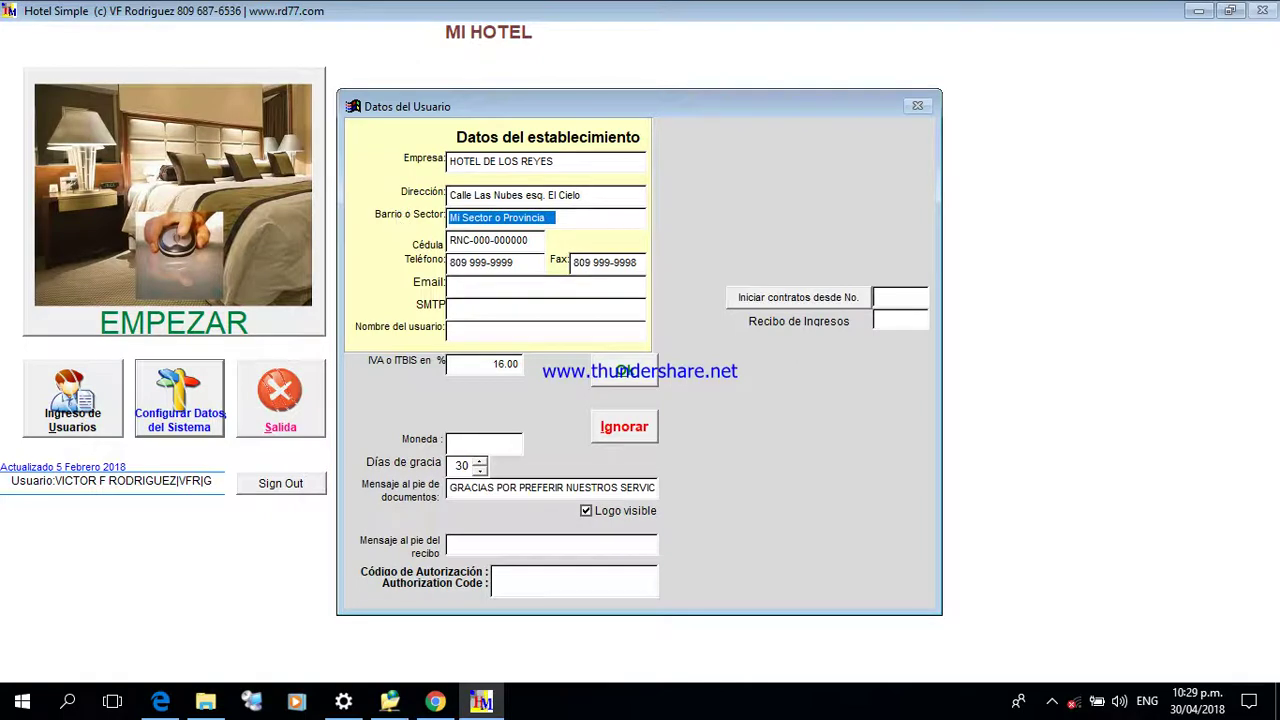
{"action": "type", "text": "Ensanche"}
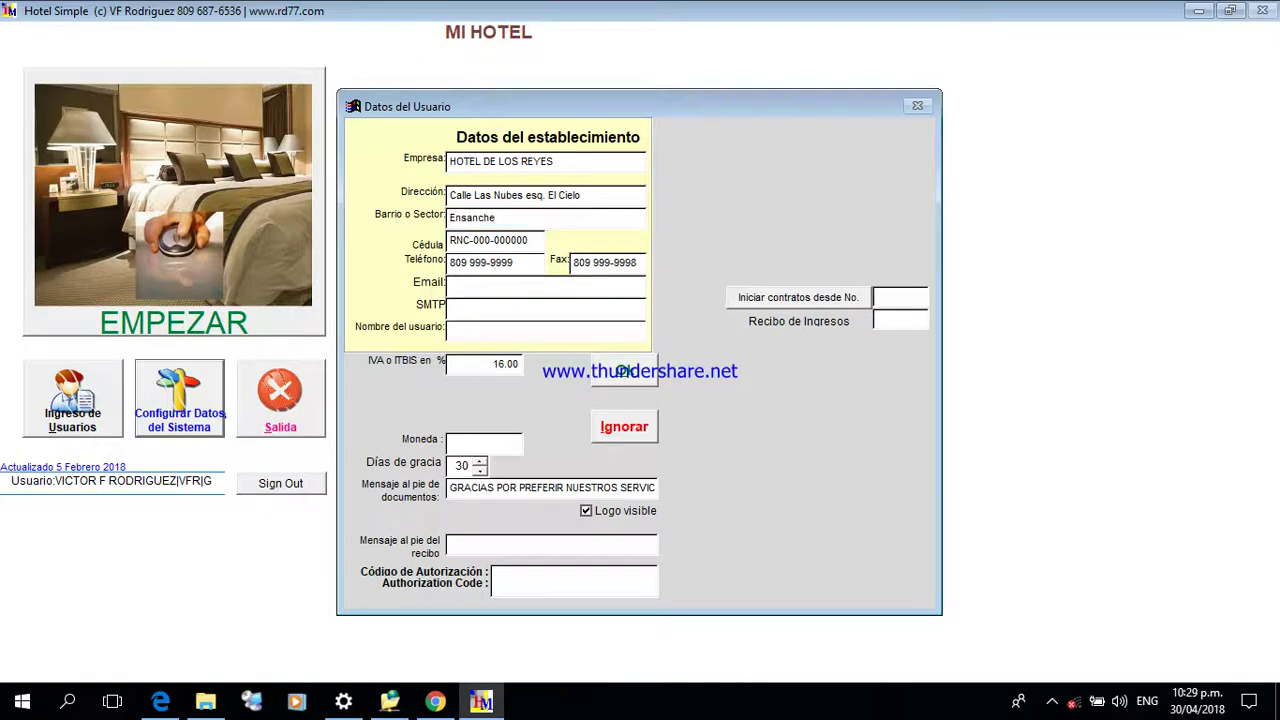
{"action": "type", "text": " El Infinito"}
{"action": "left_click", "coordinate": [647, 375]}
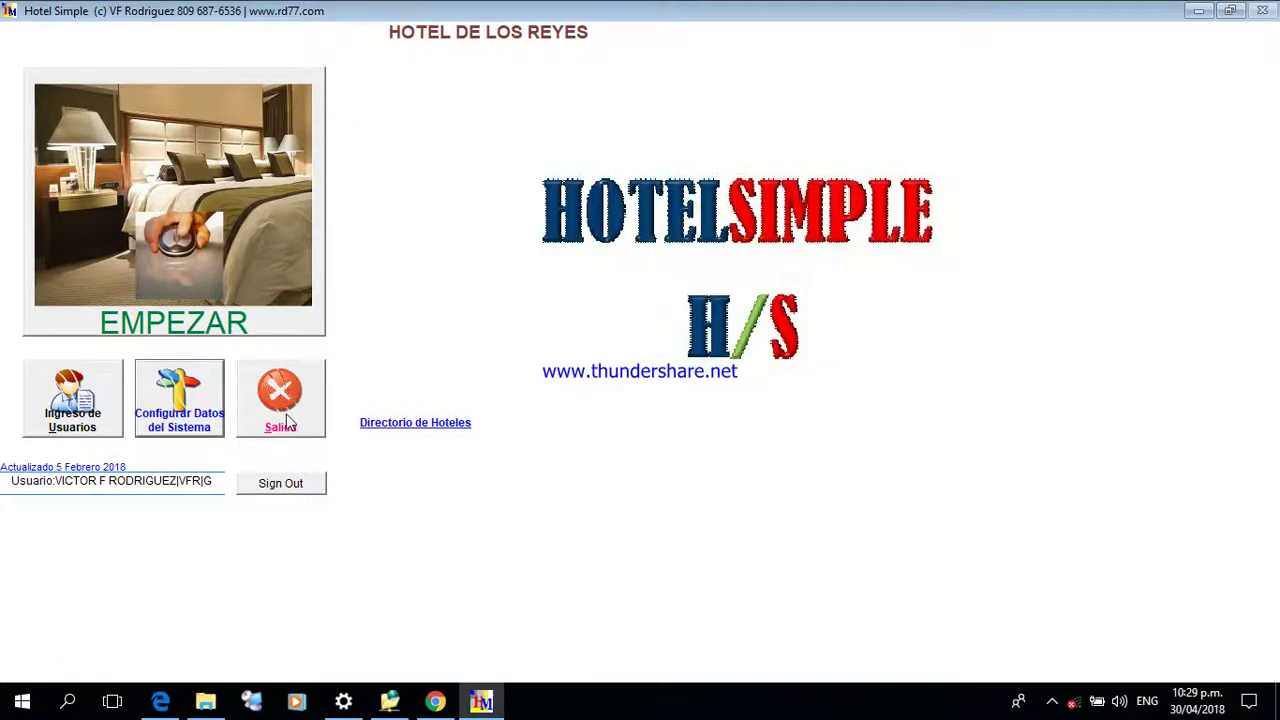
Sign out of the current user account and exit the hotel program
{"action": "left_click", "coordinate": [286, 486]}
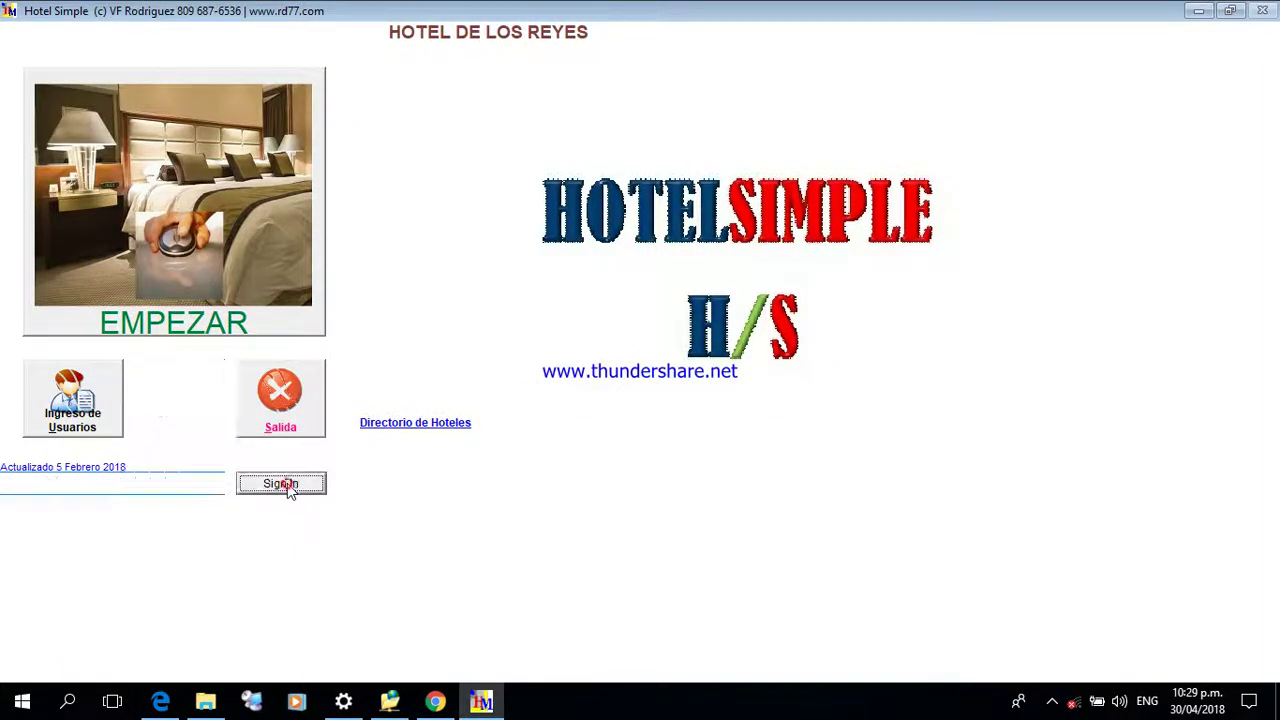
{"action": "left_click", "coordinate": [287, 420]}
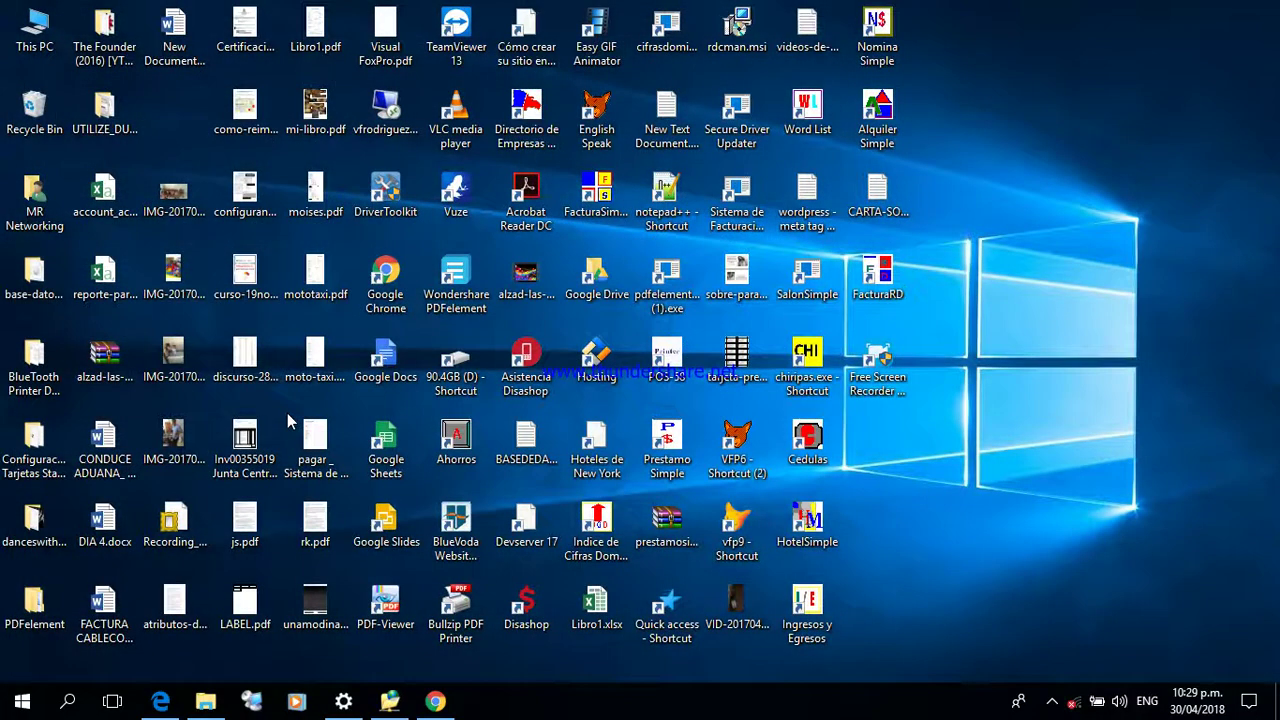